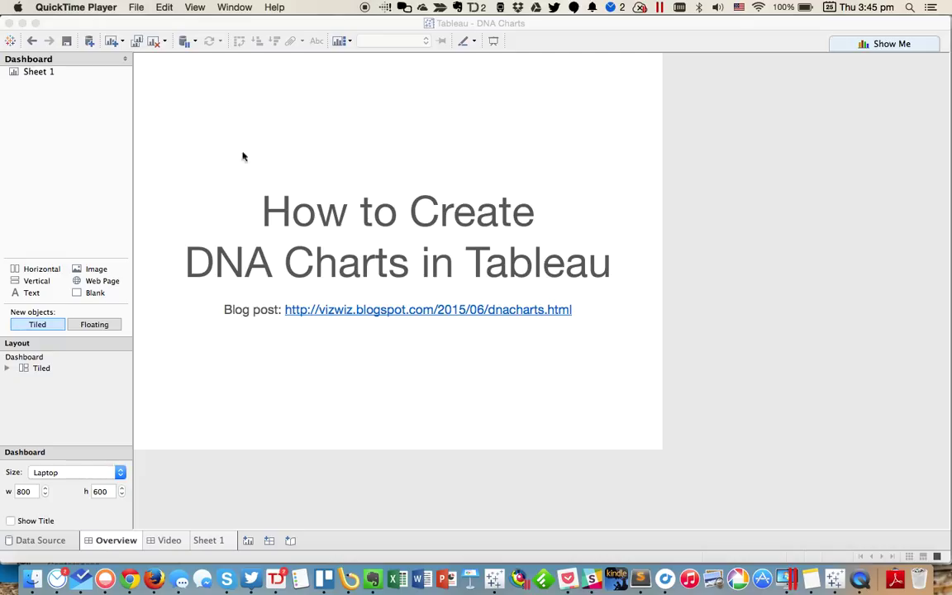
Step: Switch from the title dashboard to the empty Sheet 1 worksheet
click(210, 541)
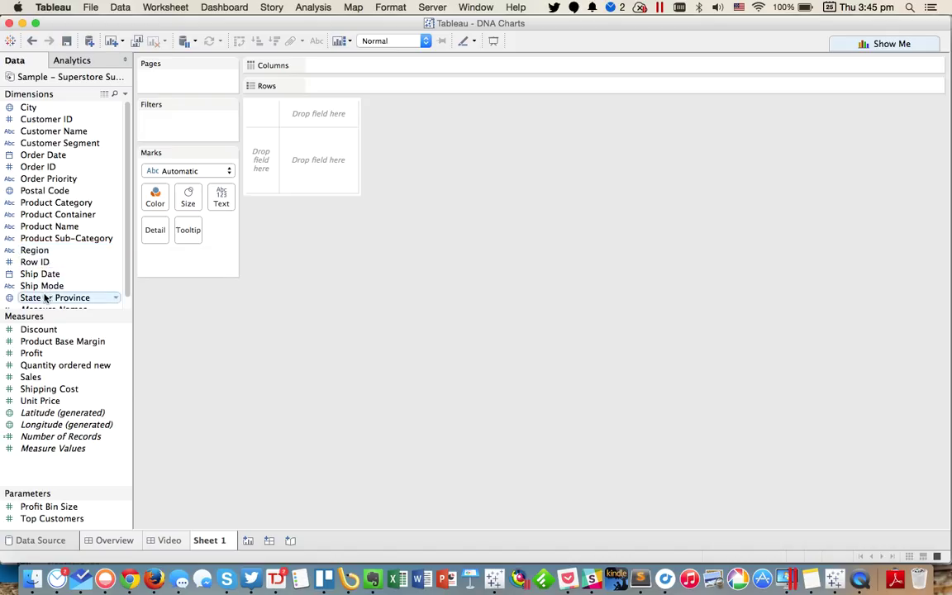
Step: Put State or Province on Rows, with AVG(Sales) and MEDIAN(Sales) sharing one column axis
drag(47, 297, 257, 164)
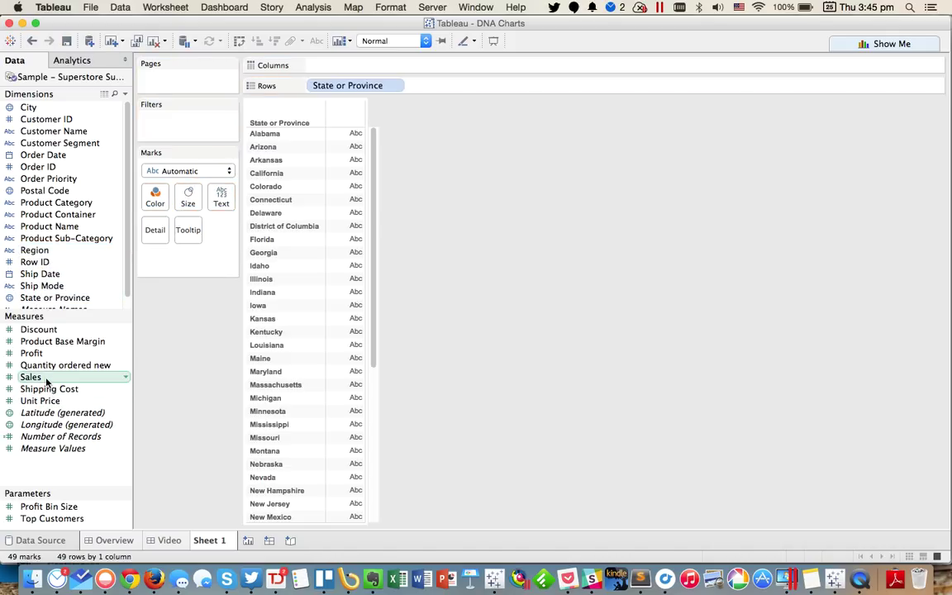
drag(47, 380, 314, 66)
click(417, 240)
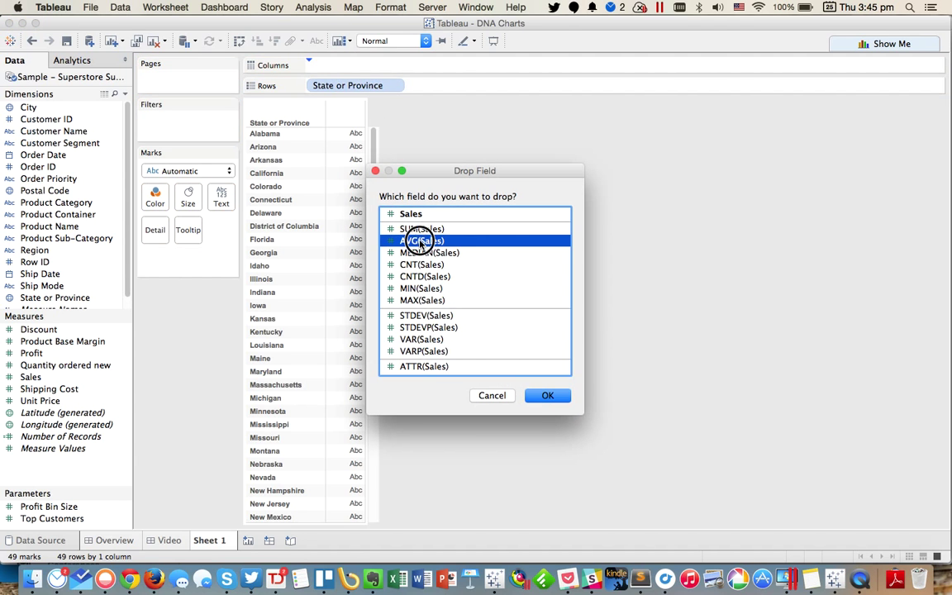
click(537, 396)
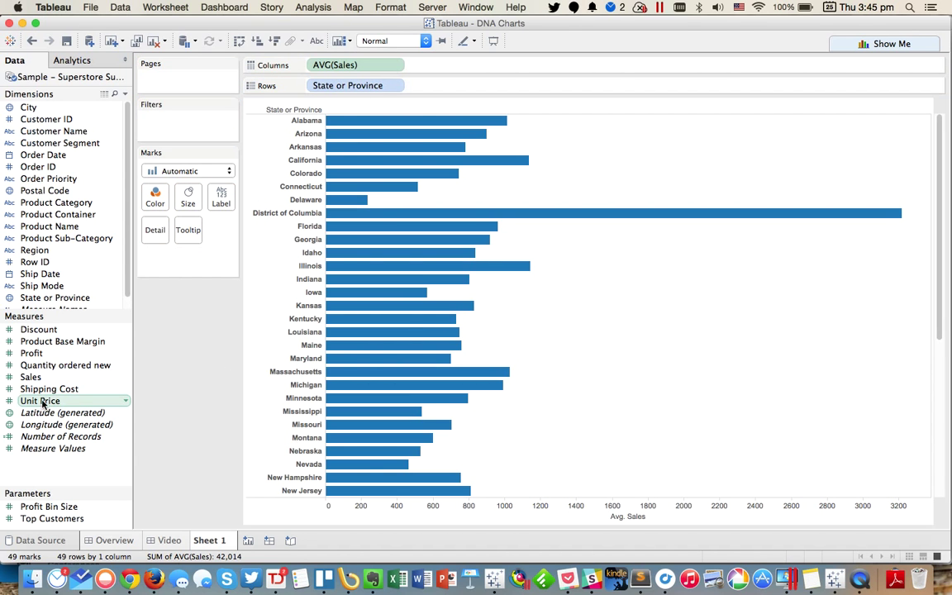
drag(37, 377, 402, 512)
click(438, 253)
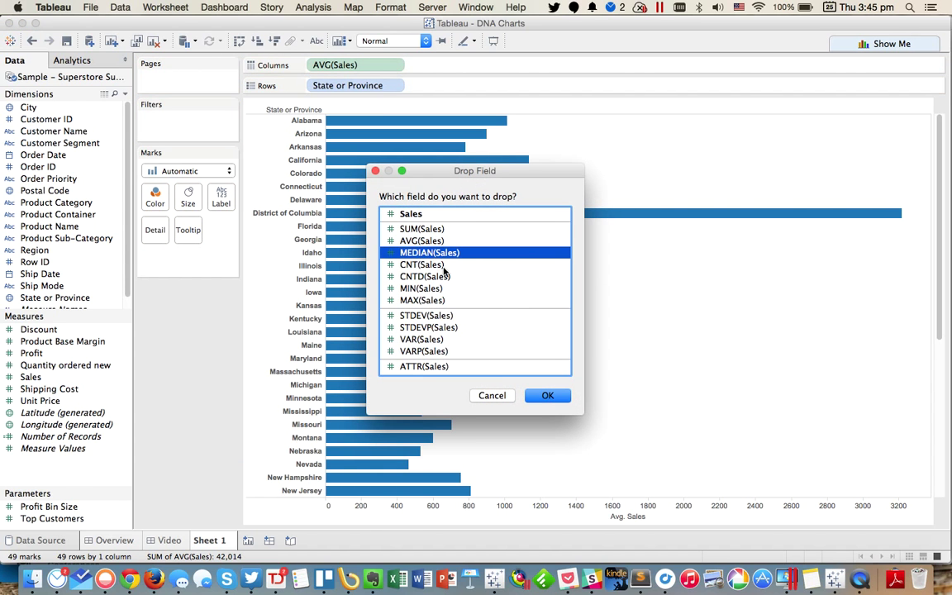
click(547, 395)
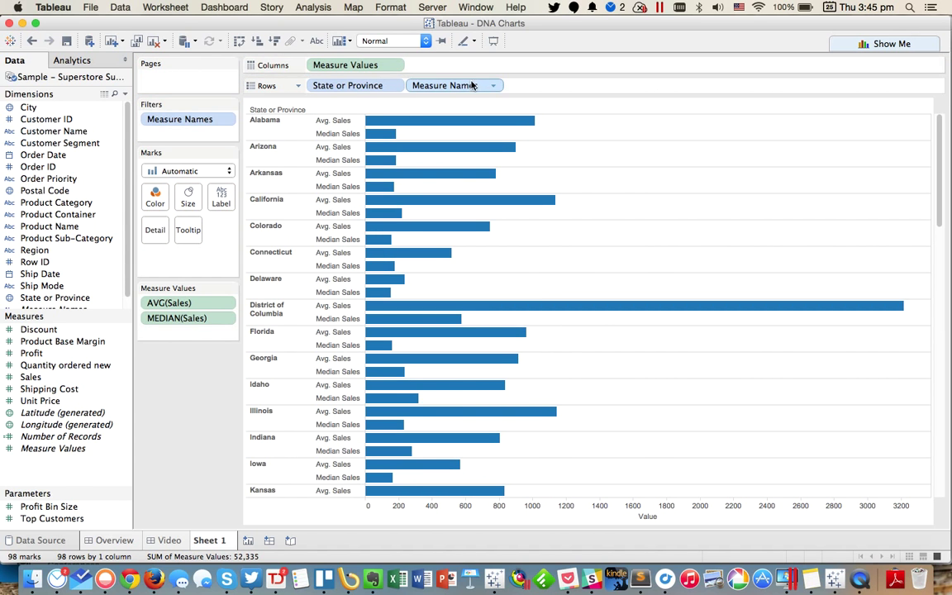
Step: Colour the marks by Measure Names and draw them as circles
drag(417, 84, 159, 195)
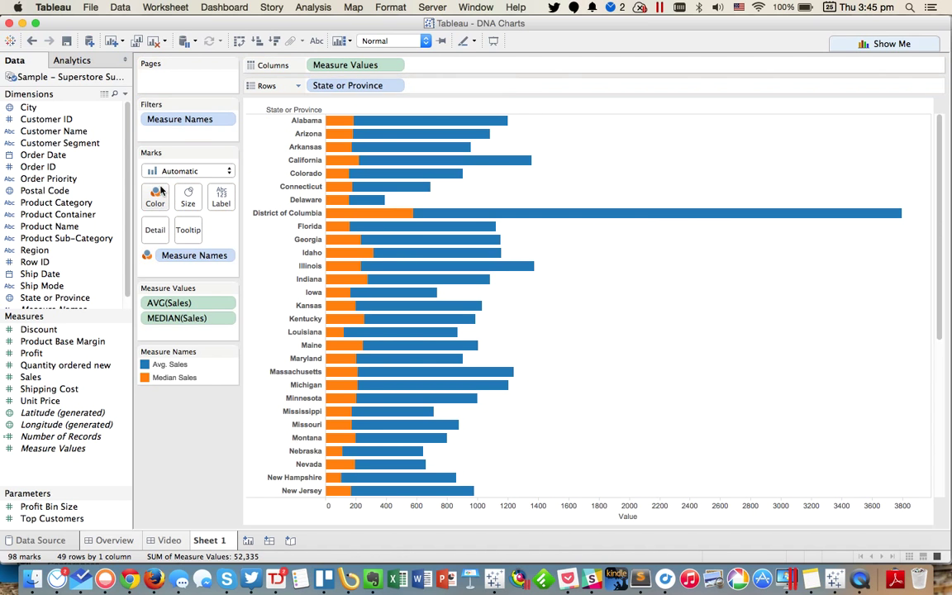
click(170, 170)
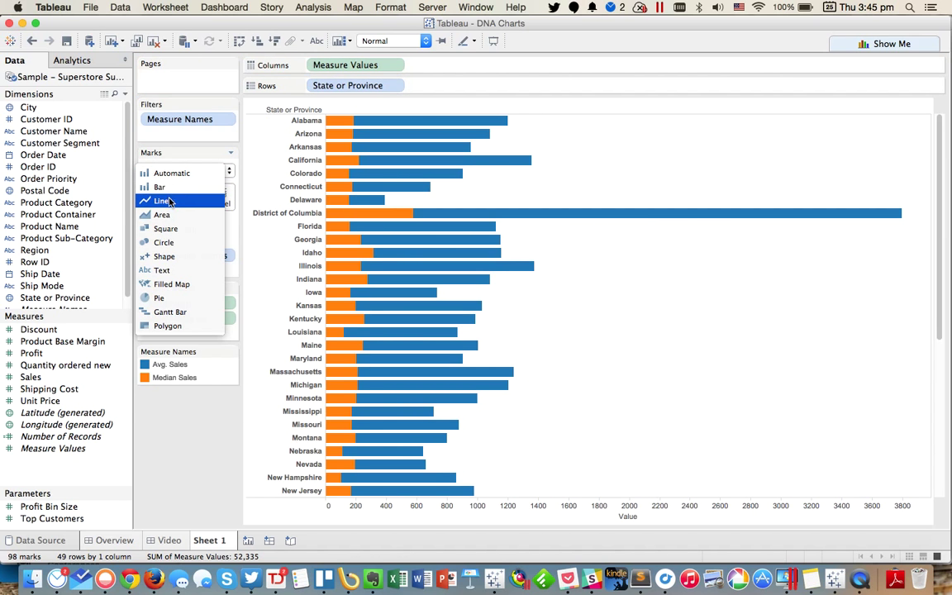
click(169, 242)
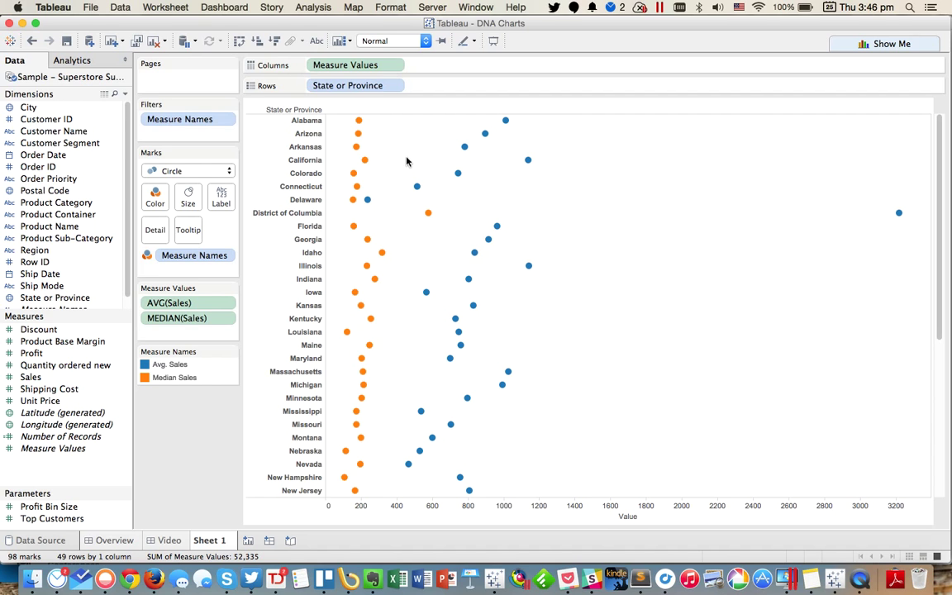
Step: Sort State or Province descending by the average of Sales, putting District of Columbia first
click(367, 86)
click(332, 142)
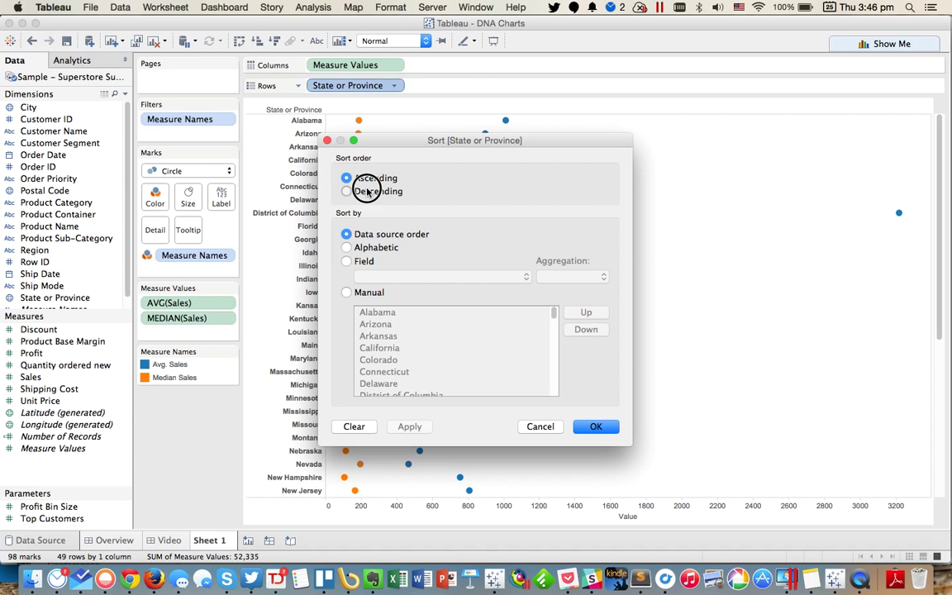
click(347, 190)
click(347, 261)
click(372, 276)
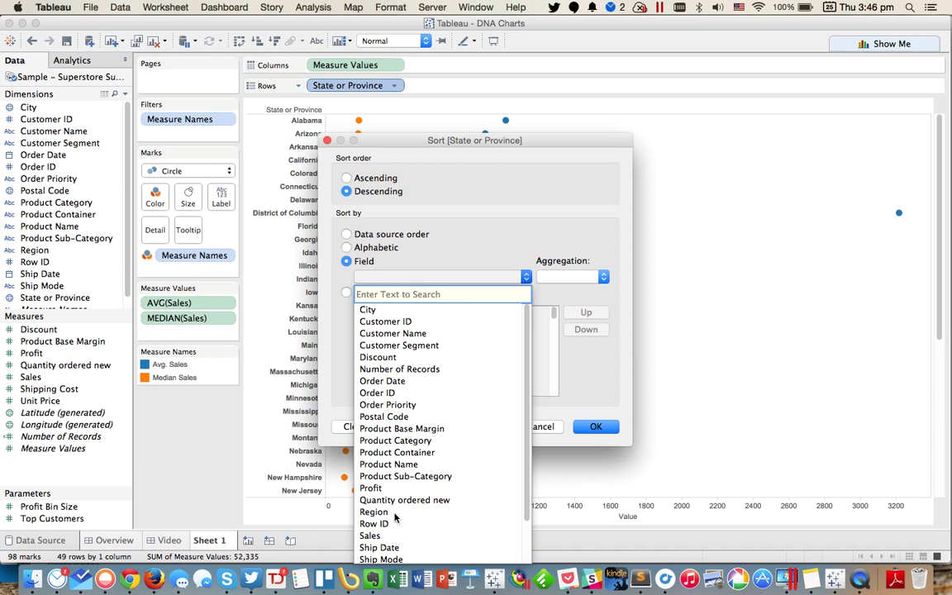
click(369, 535)
click(548, 280)
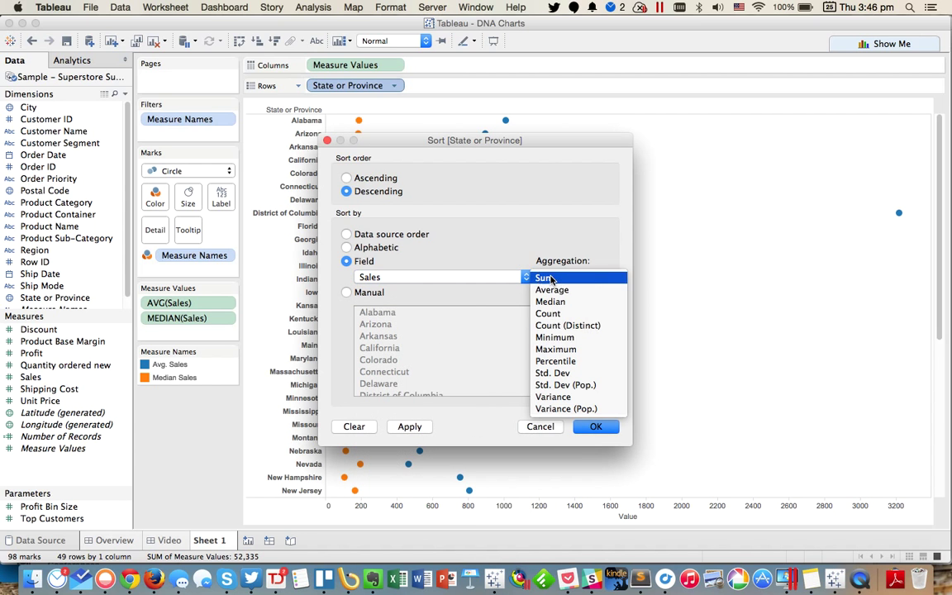
click(547, 287)
click(594, 425)
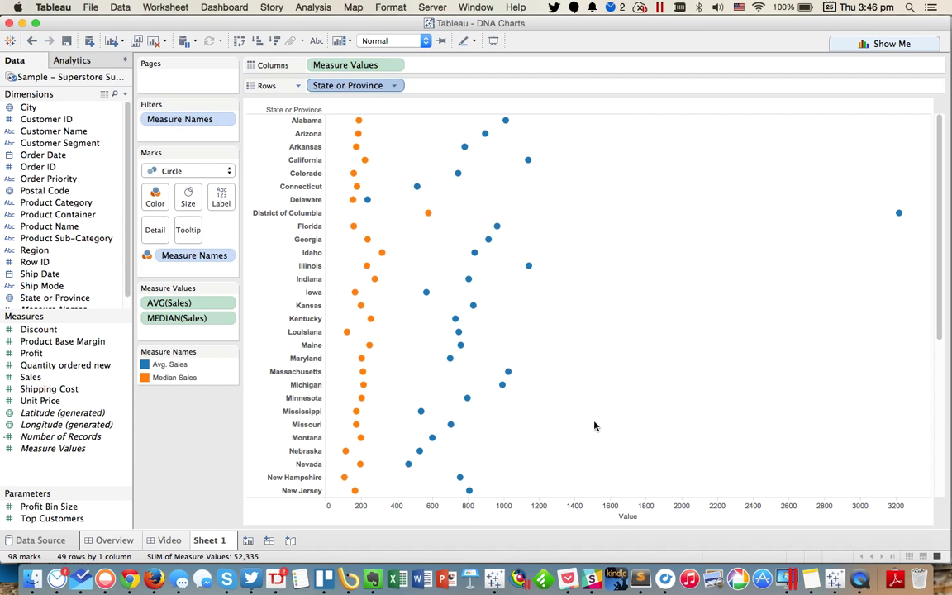
scroll(929, 559, down, 10)
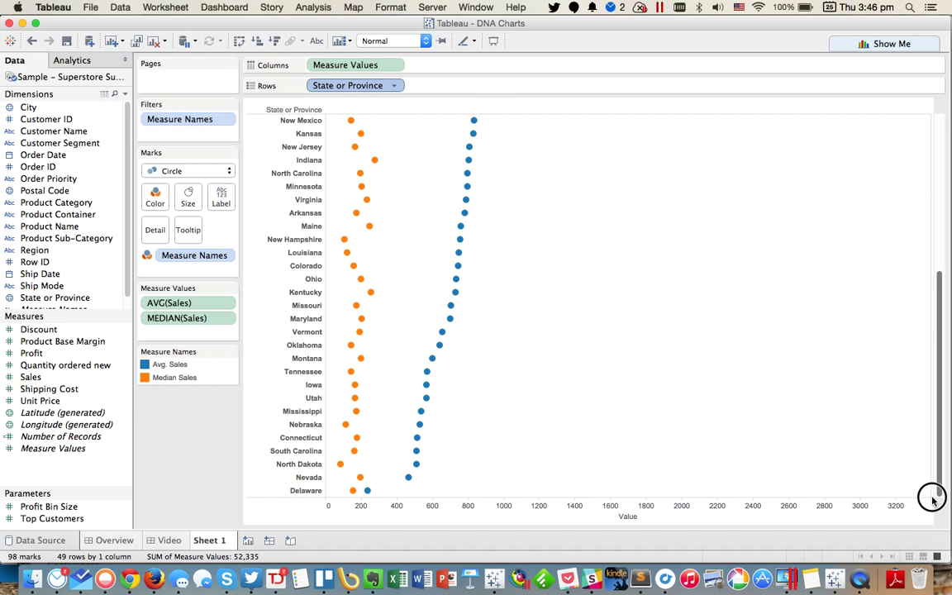
scroll(917, 93, up, 10)
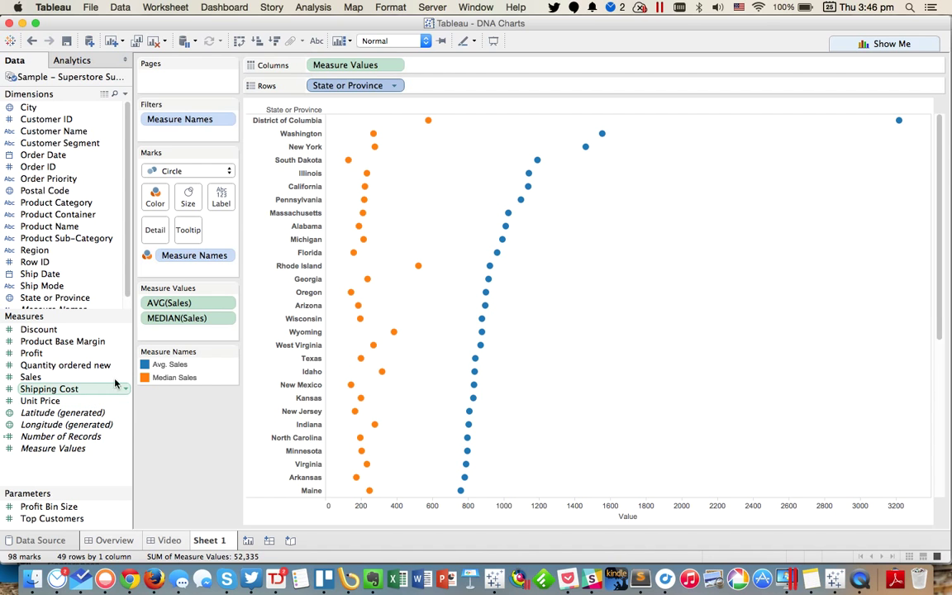
Step: Add AVG(Sales) as a second top axis and synchronize it with the bottom axis
drag(49, 379, 427, 117)
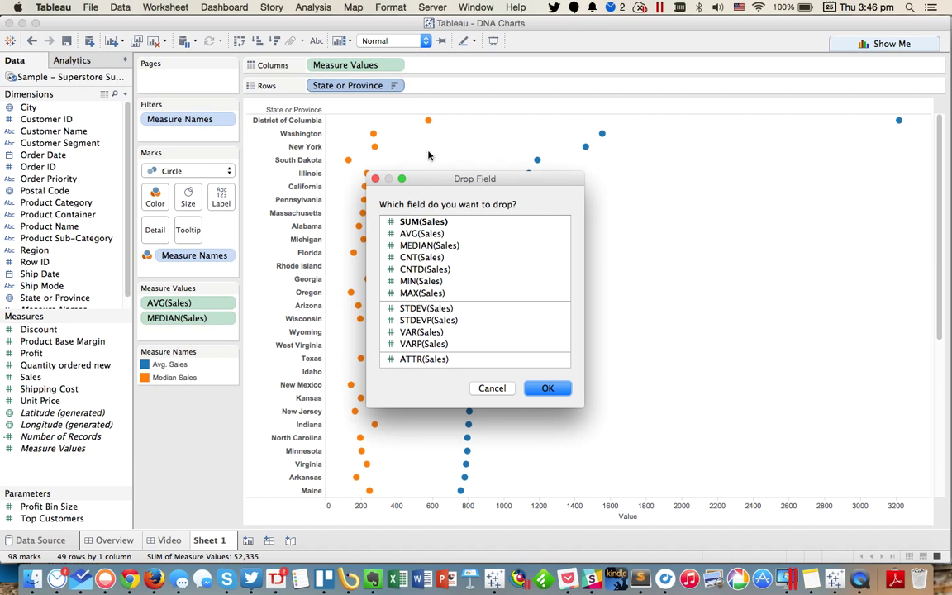
click(397, 234)
click(548, 389)
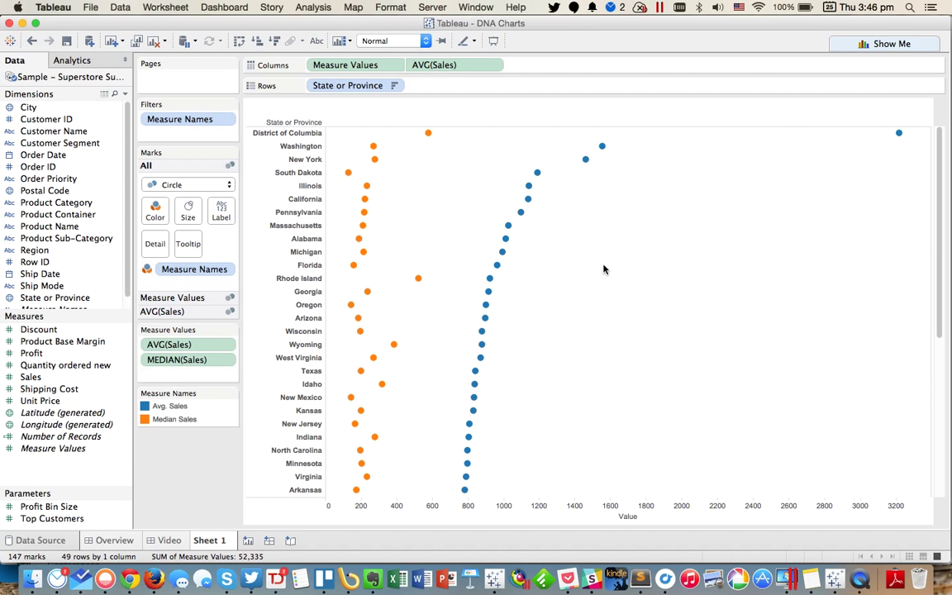
right_click(590, 109)
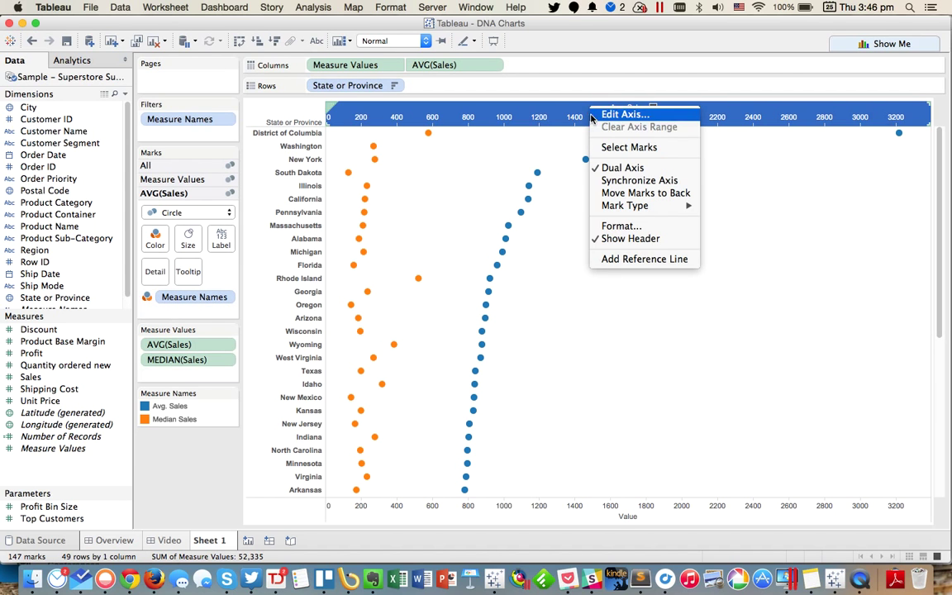
click(628, 121)
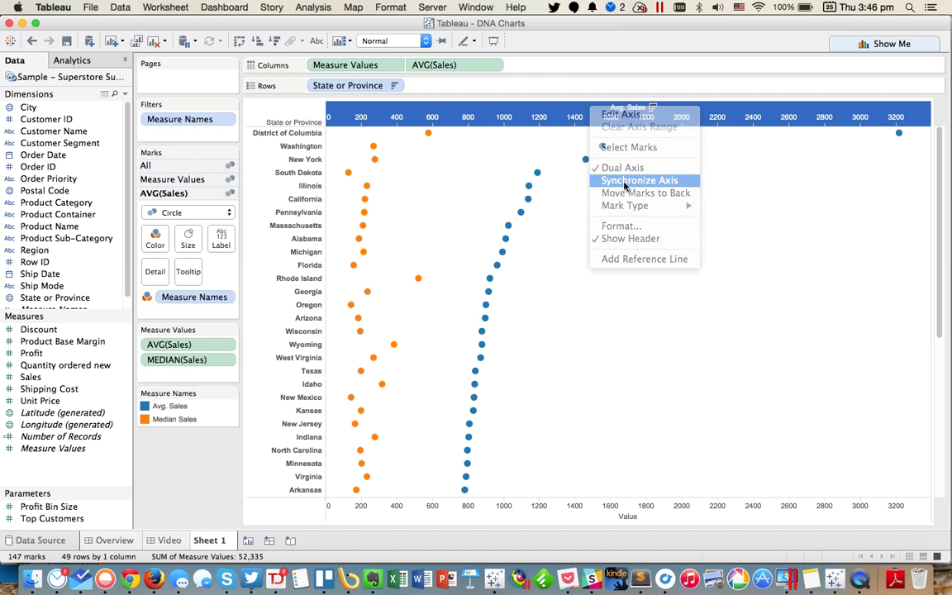
click(530, 118)
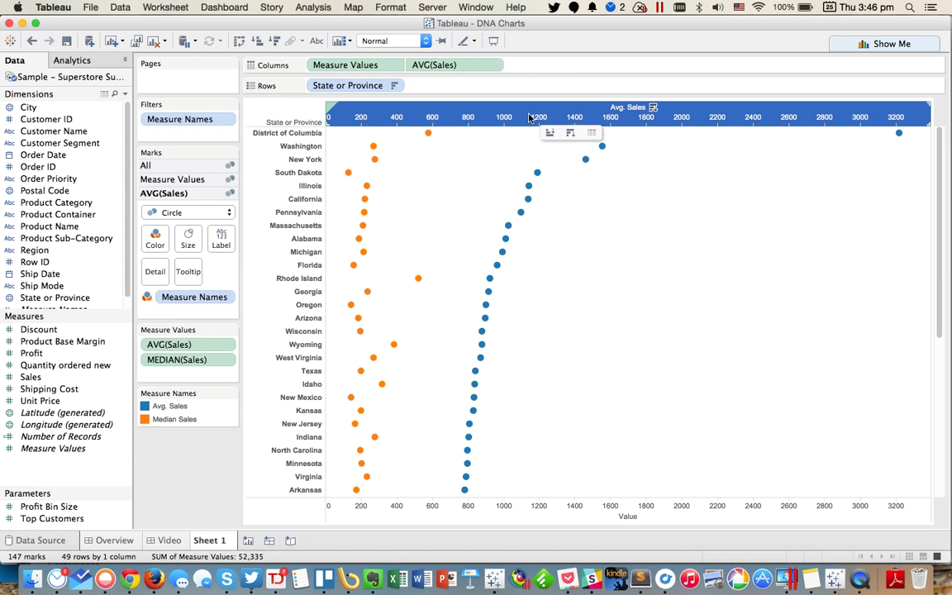
Step: Draw the top-axis AVG(Sales) marks as Gantt bars
click(176, 214)
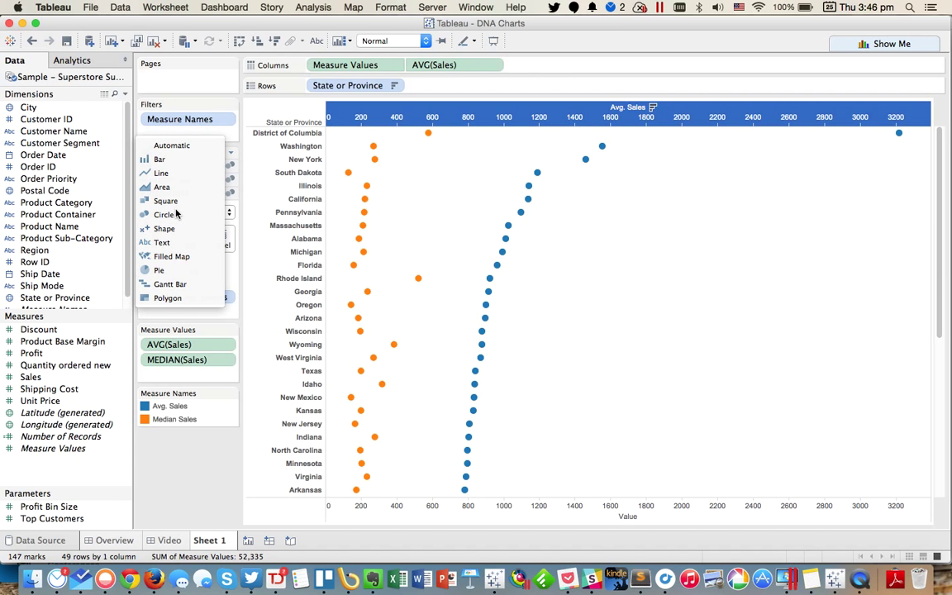
click(169, 283)
click(578, 277)
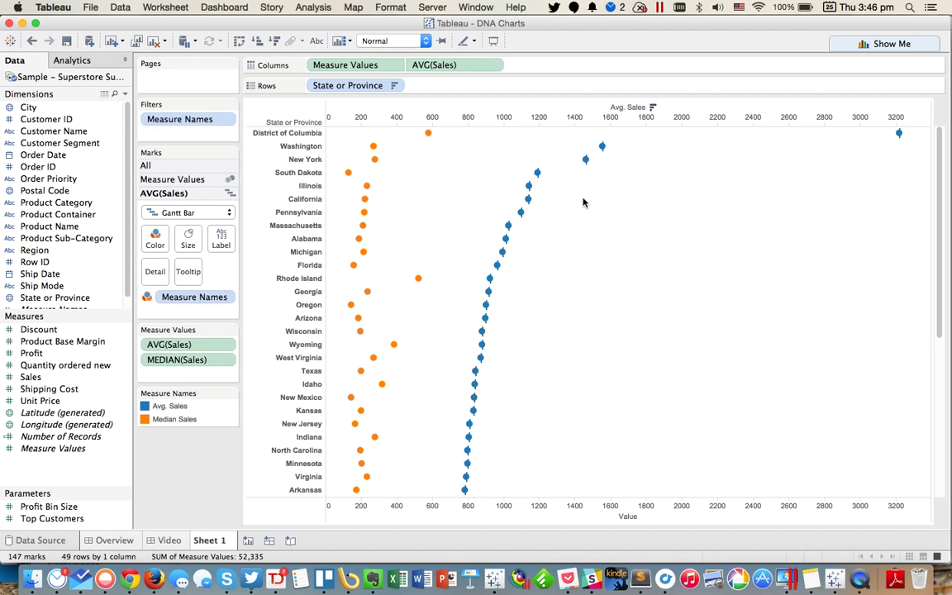
mouse_move(586, 167)
mouse_move(429, 138)
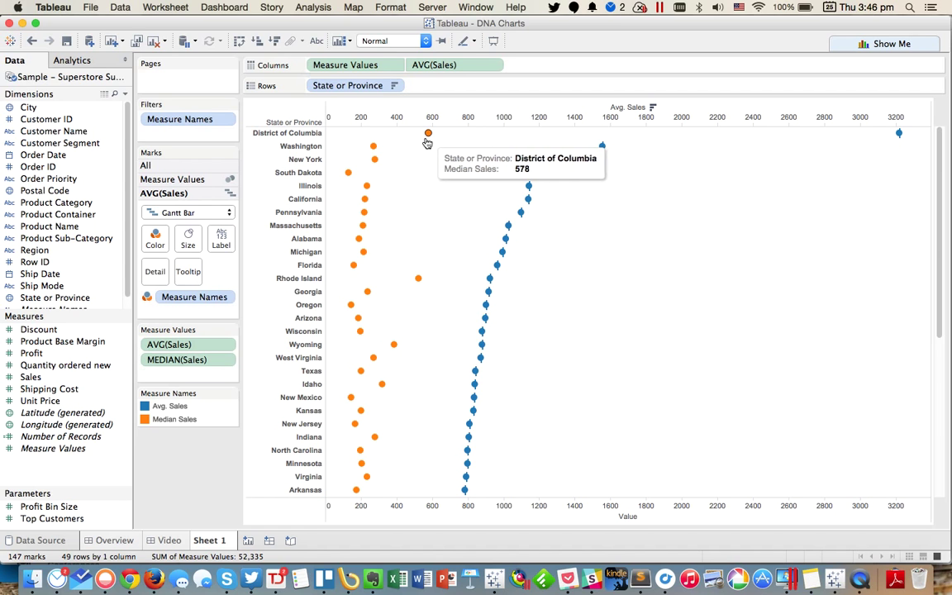
Step: Create Bar Length as AVG([Sales])-MEDIAN([Sales]) and use it to size the Gantt bars
right_click(64, 472)
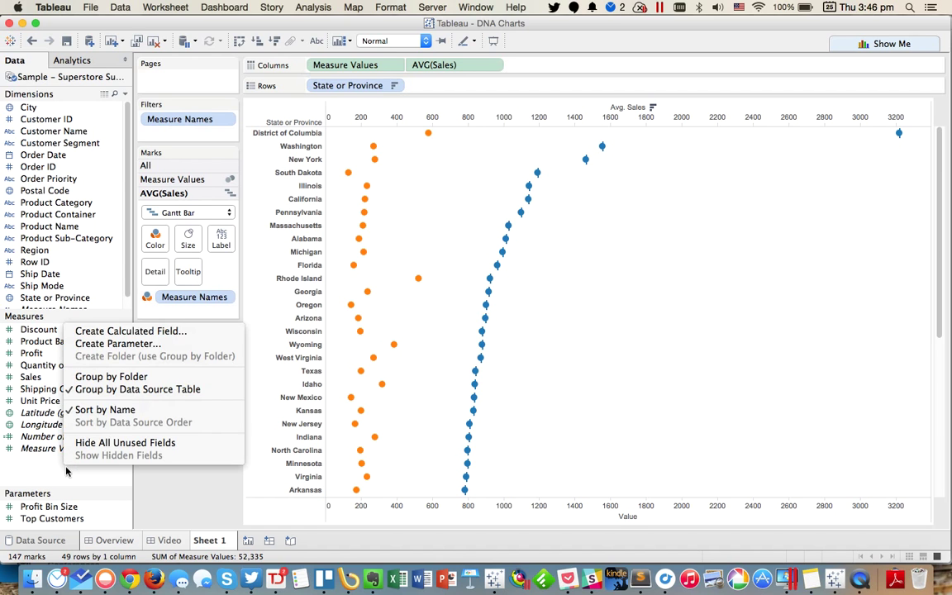
click(171, 332)
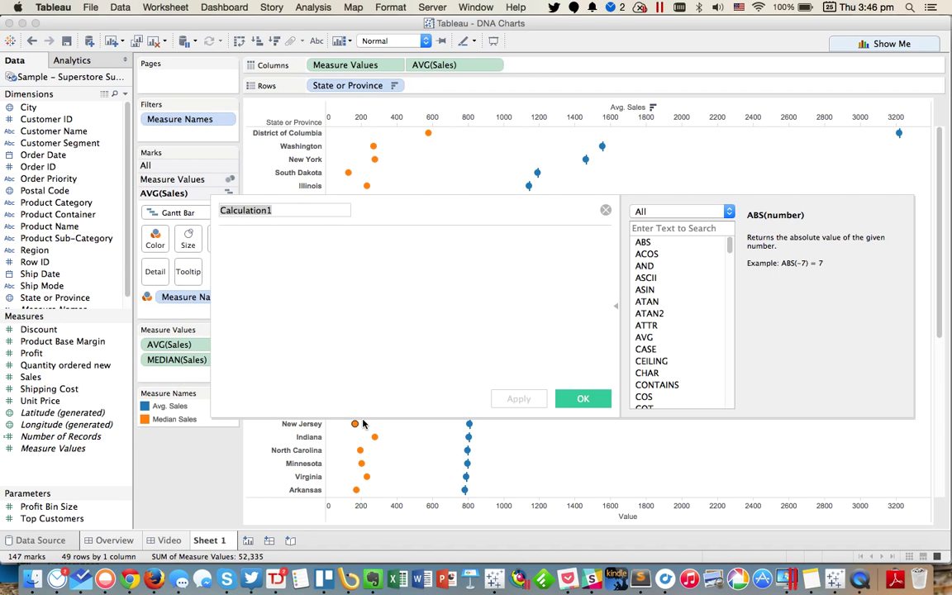
text(Bar Length)
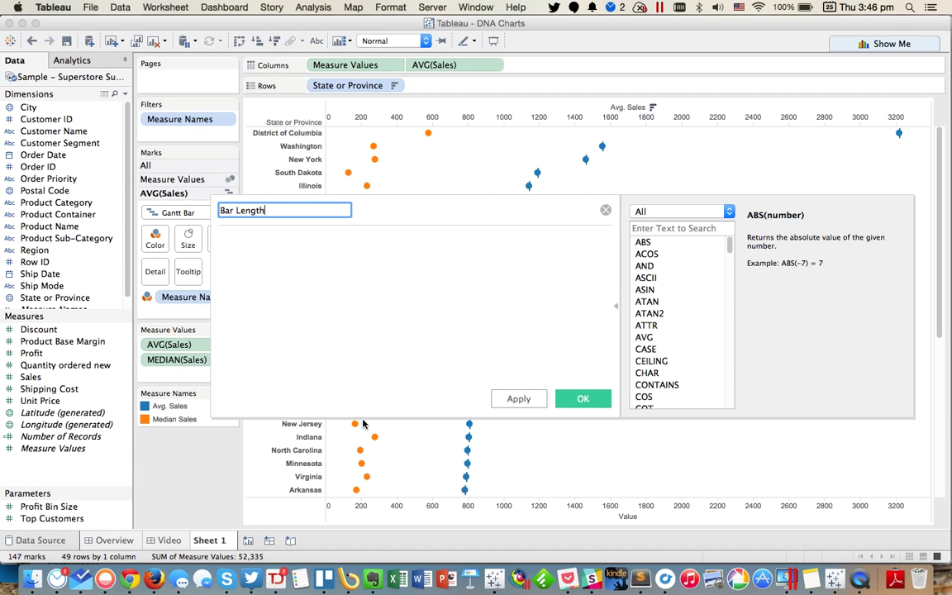
key(Tab)
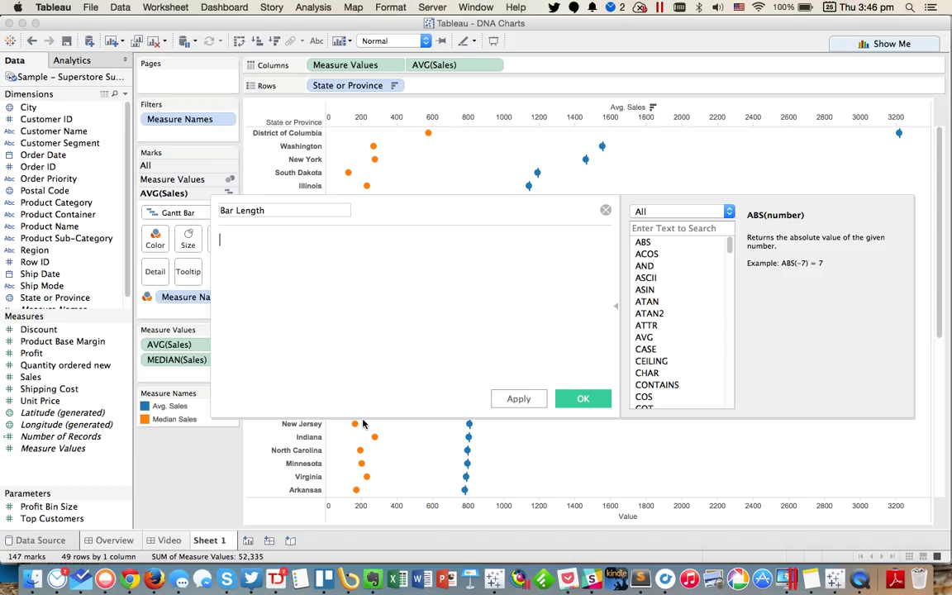
text(Av)
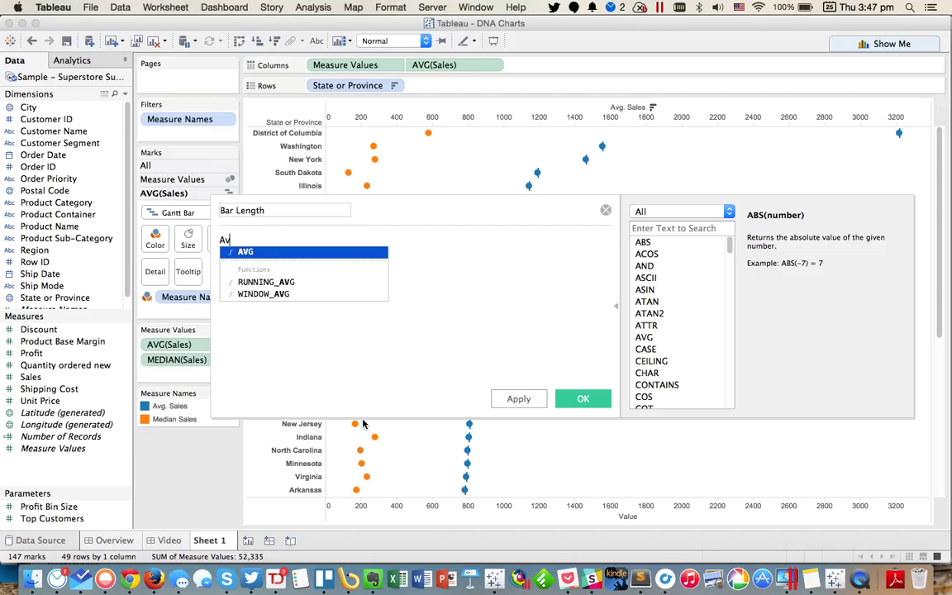
text(g([Sales])
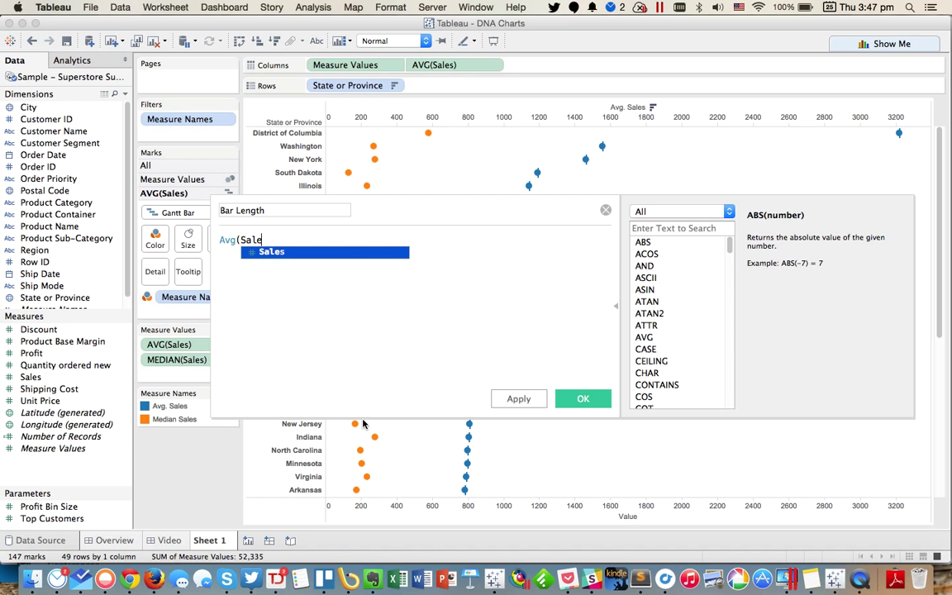
text())
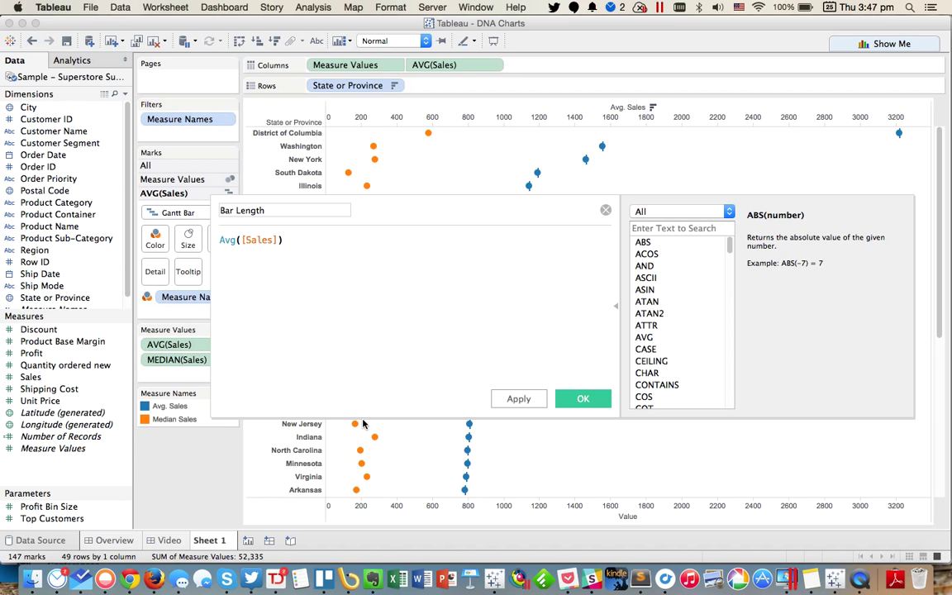
text(-Medan)
key(BackSpace)
key(BackSpace)
text(ian)
key(Return)
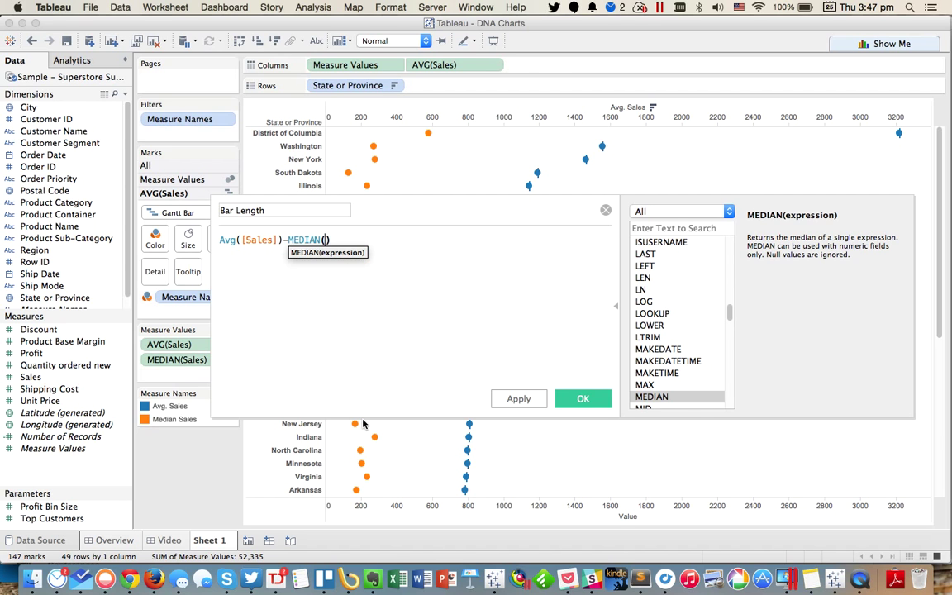
text(Sales)
key(Return)
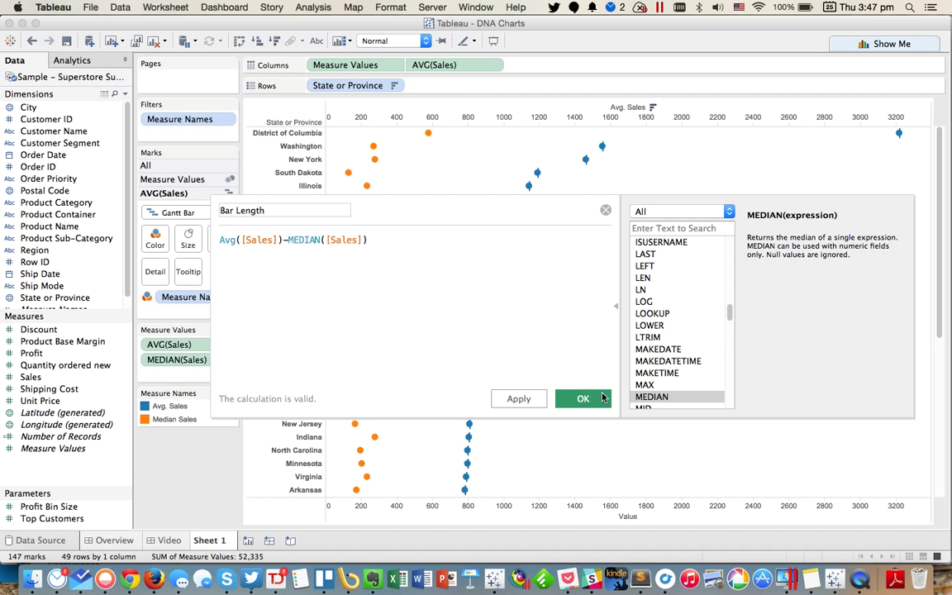
click(608, 398)
drag(47, 333, 222, 247)
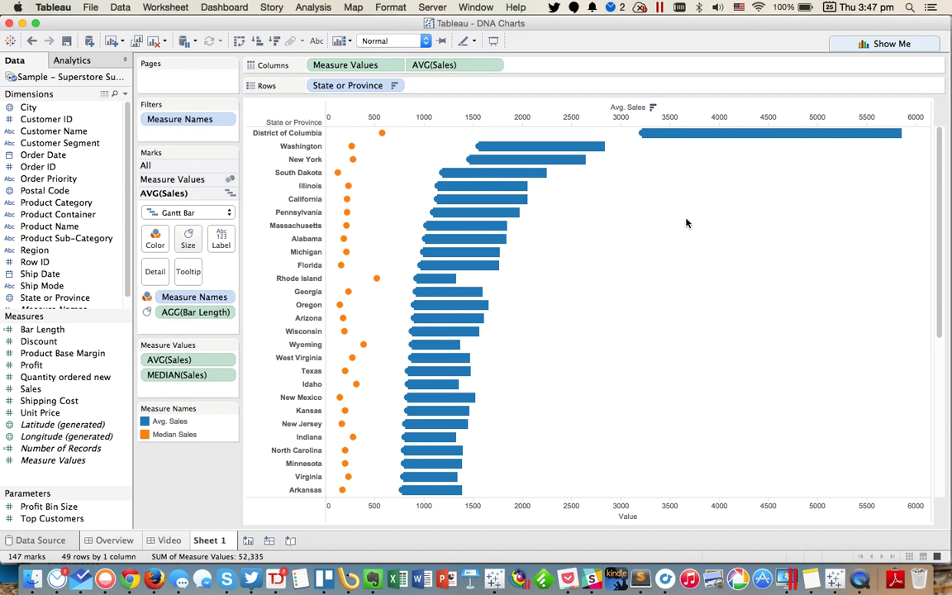
Step: Change the Bar Length formula to -(Avg([Sales])-MEDIAN([Sales]))
right_click(48, 328)
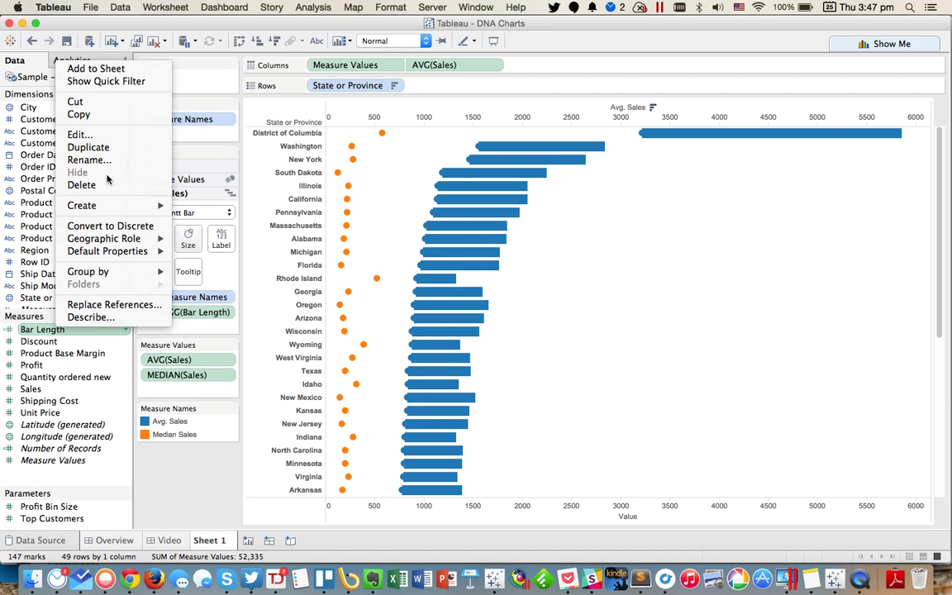
click(90, 134)
click(221, 240)
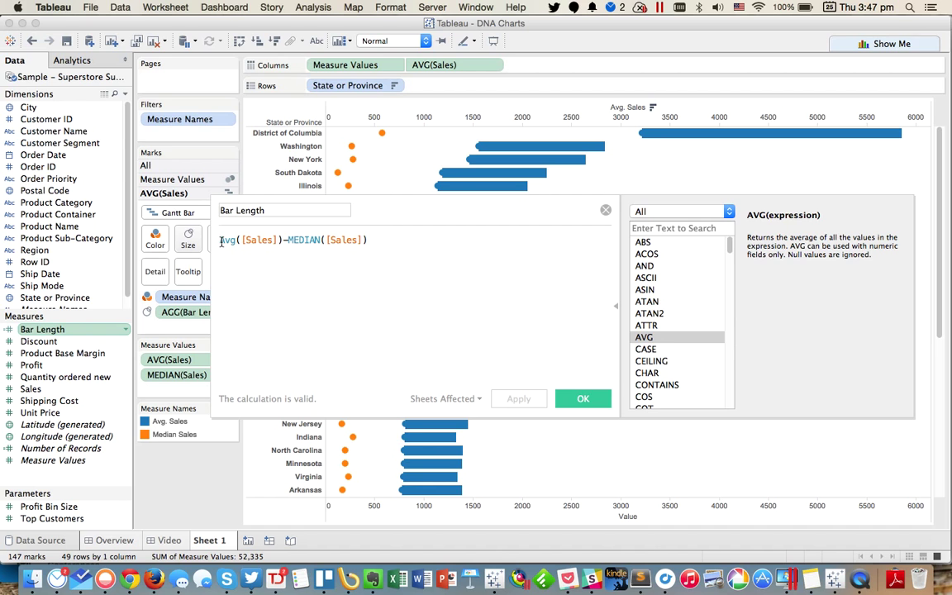
text(-()
click(442, 253)
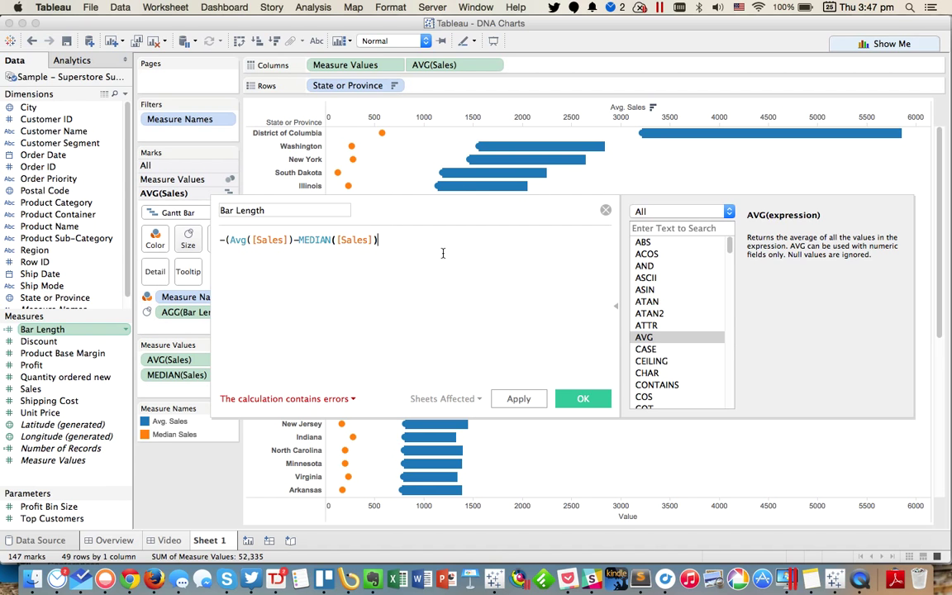
text())
click(582, 398)
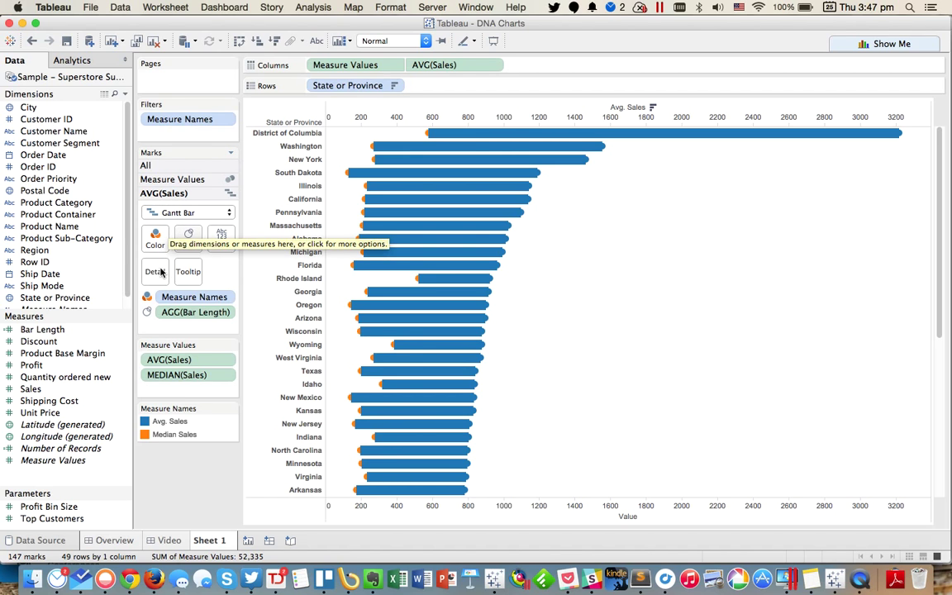
Step: Remove Measure Names colour from the bars, make them thin, and move them behind the dots
drag(179, 299, 58, 272)
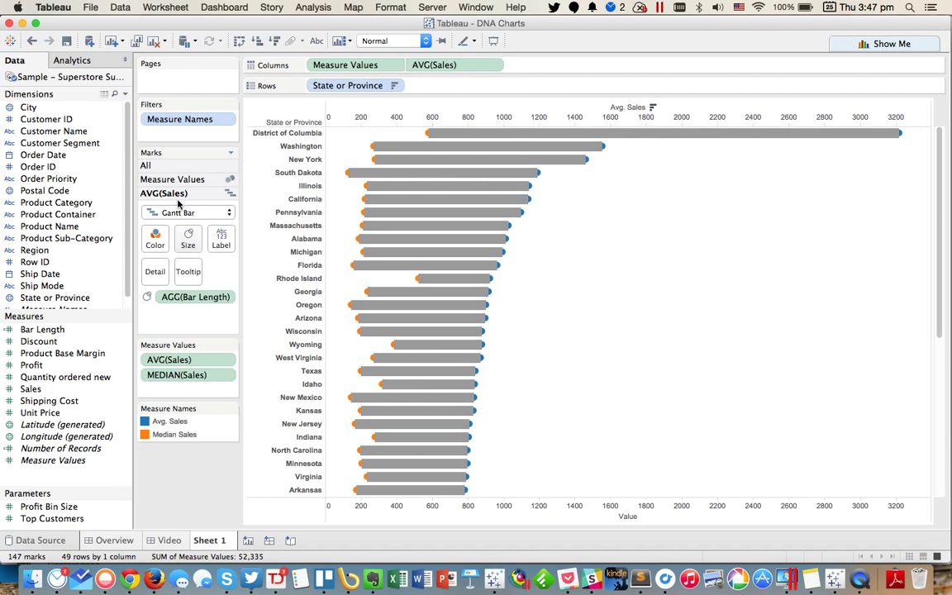
click(188, 239)
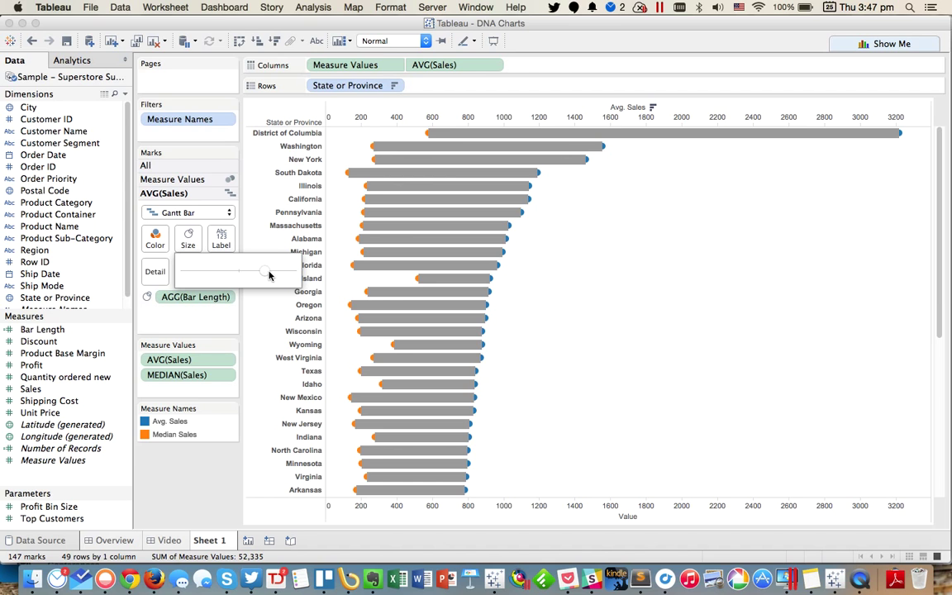
drag(207, 274, 174, 268)
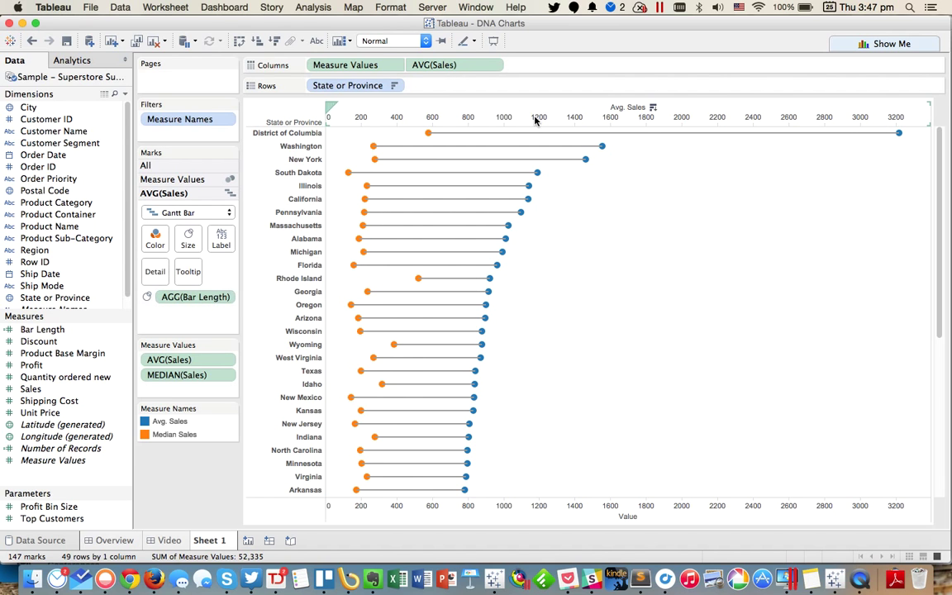
right_click(535, 120)
click(570, 205)
Step: Hide the top Avg. Sales axis header and rename the sheet to Option 1
right_click(560, 118)
click(590, 248)
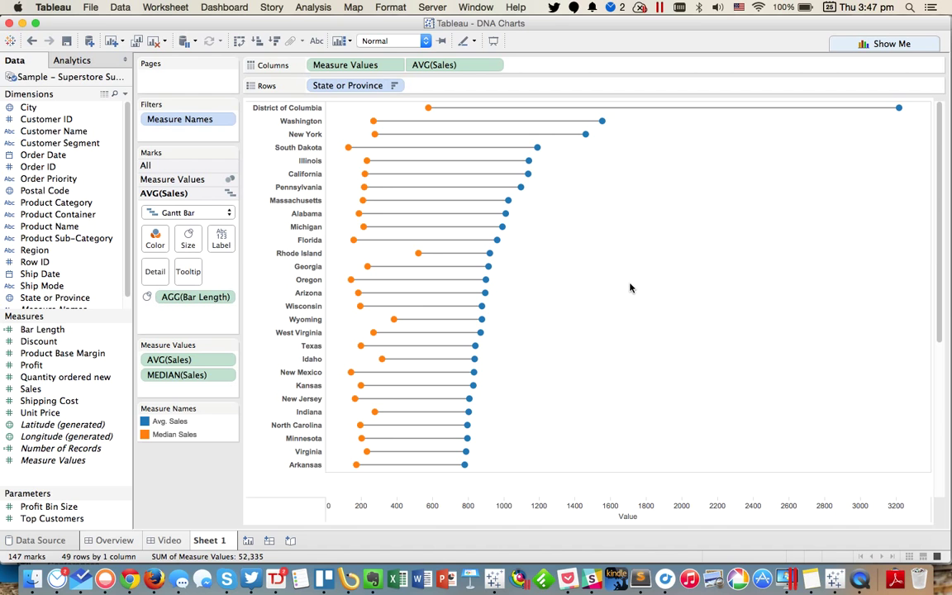
double_click(209, 542)
text(Option)
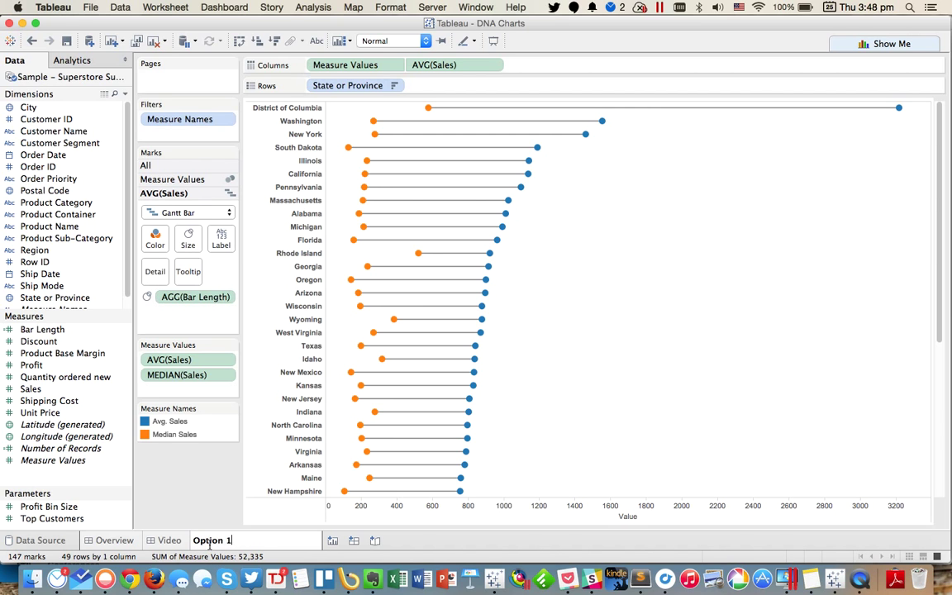
key(Return)
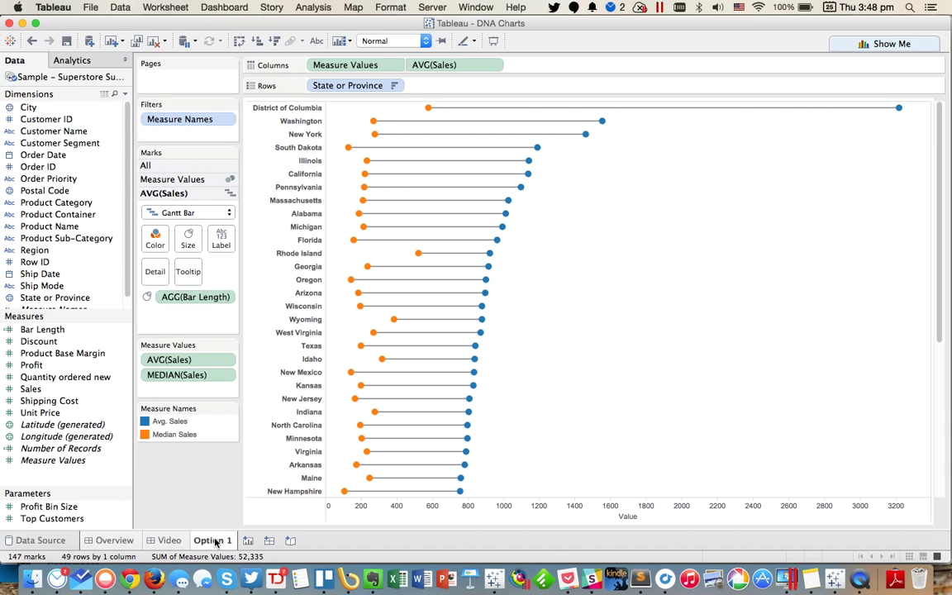
mouse_move(215, 542)
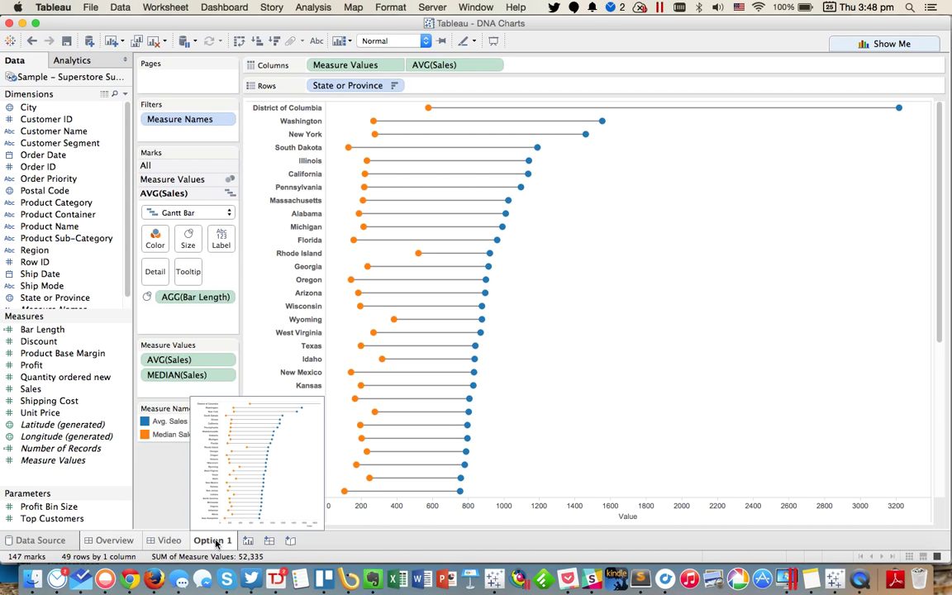
Step: Duplicate the Option 1 sheet and remove AVG(Sales) from Columns
right_click(215, 542)
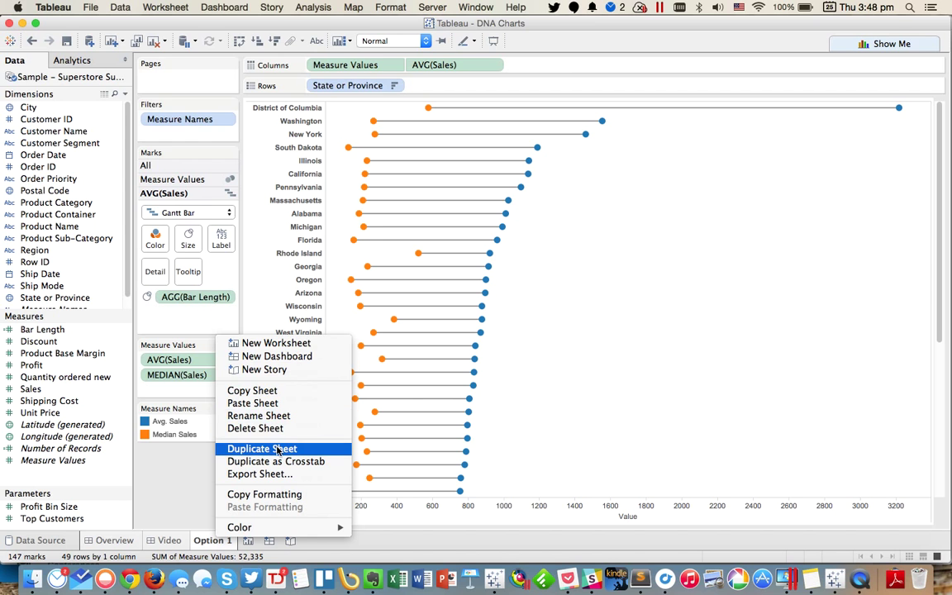
click(279, 450)
drag(450, 65, 24, 215)
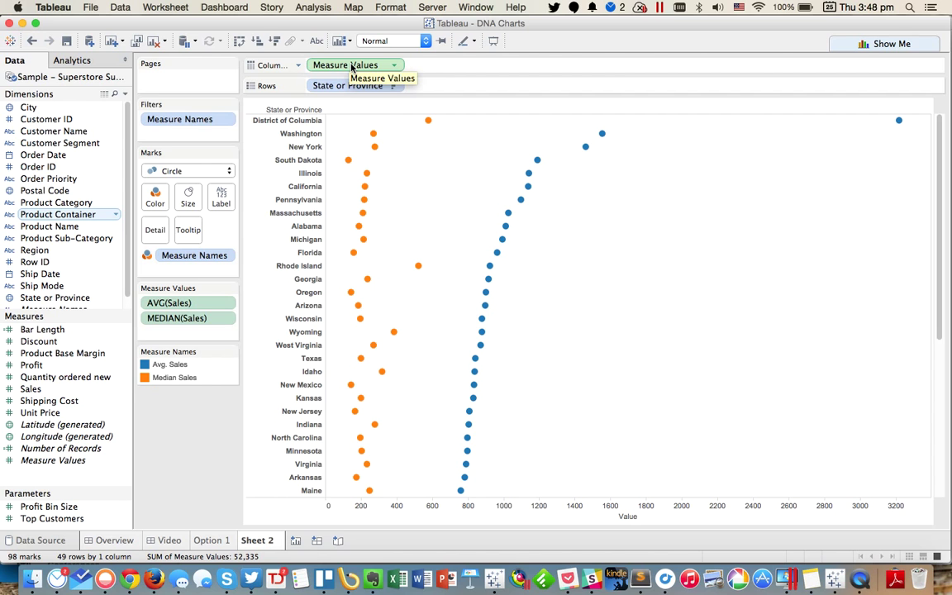
drag(351, 67, 438, 70)
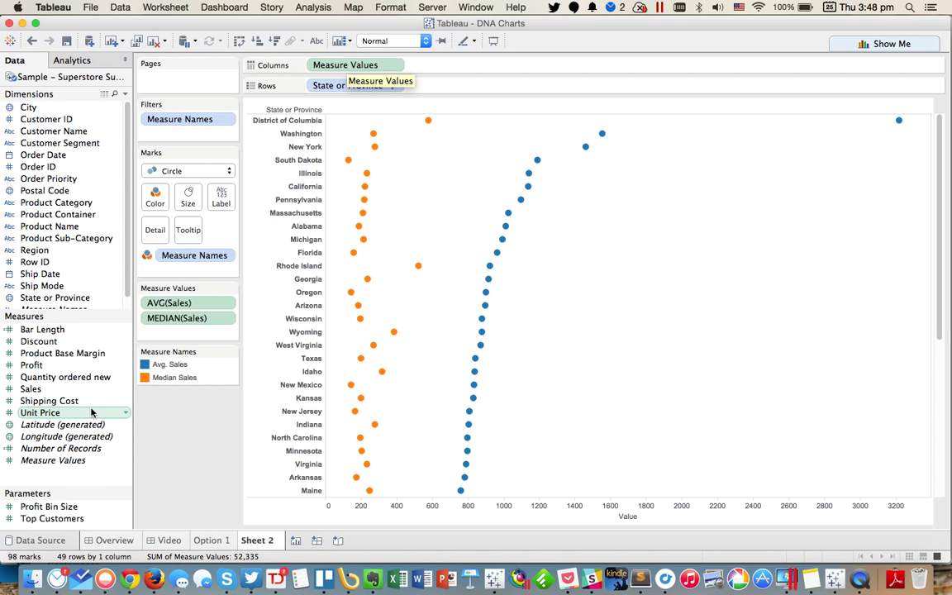
Step: Add a second Measure Values to Columns as a synchronized dual axis
drag(71, 461, 421, 59)
click(494, 65)
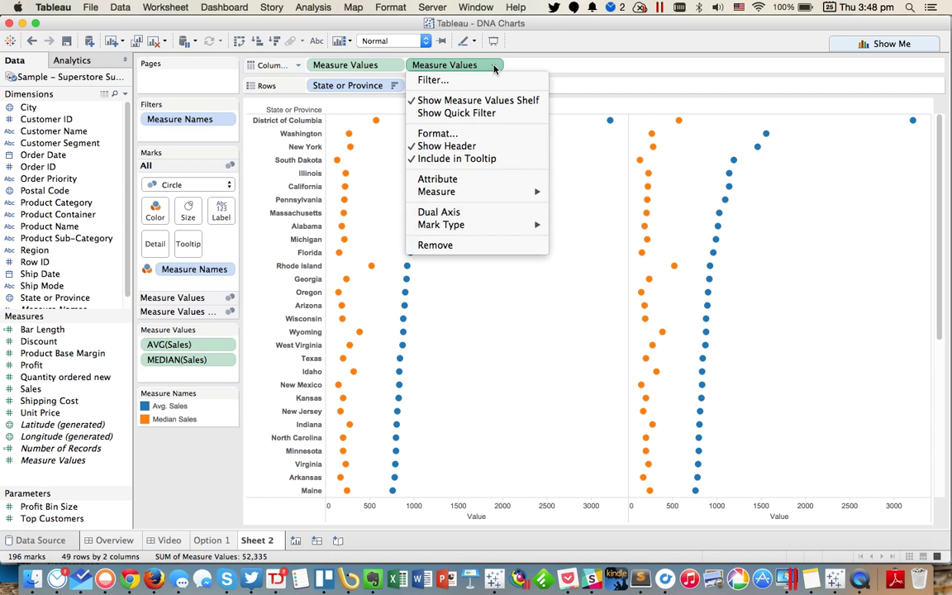
click(490, 212)
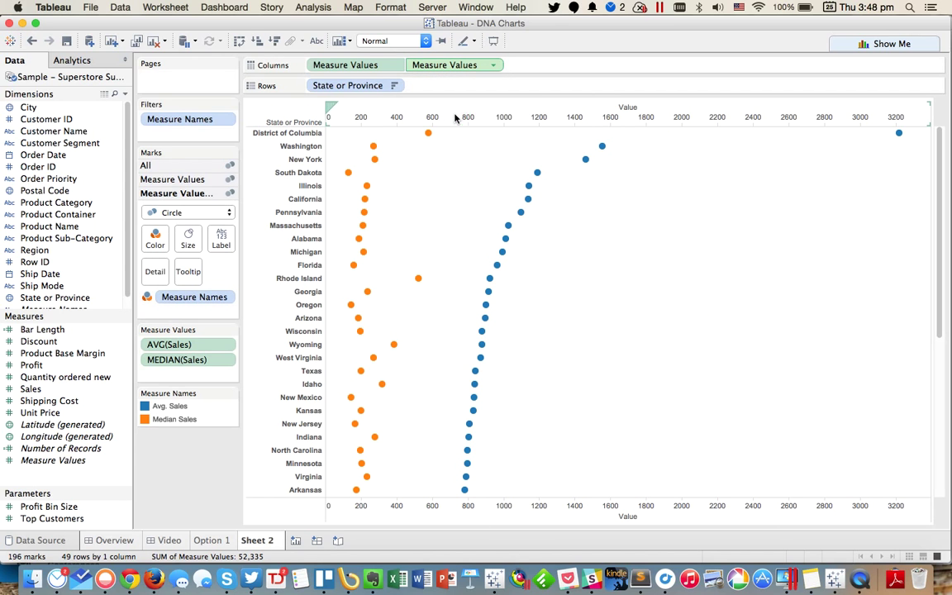
right_click(452, 118)
click(503, 130)
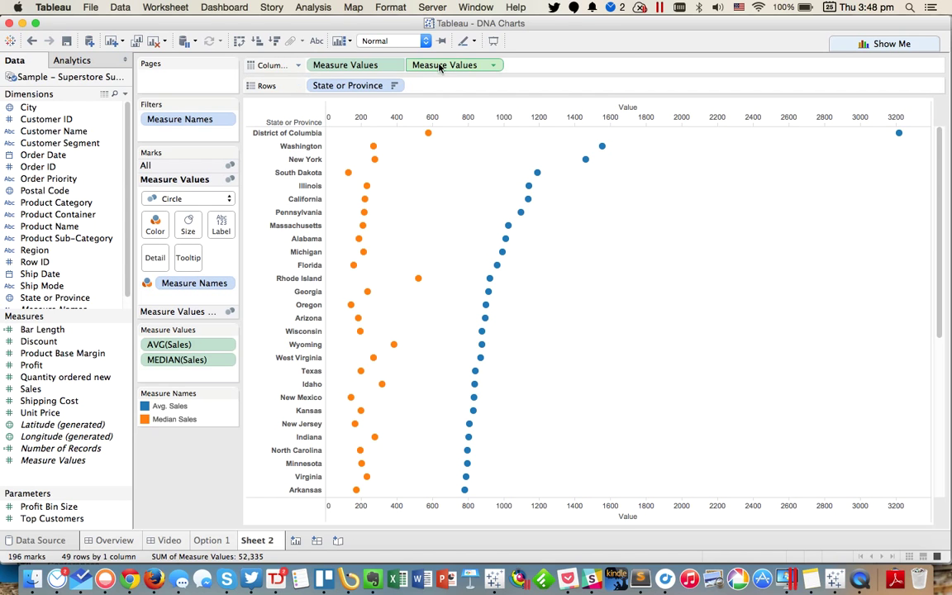
click(180, 298)
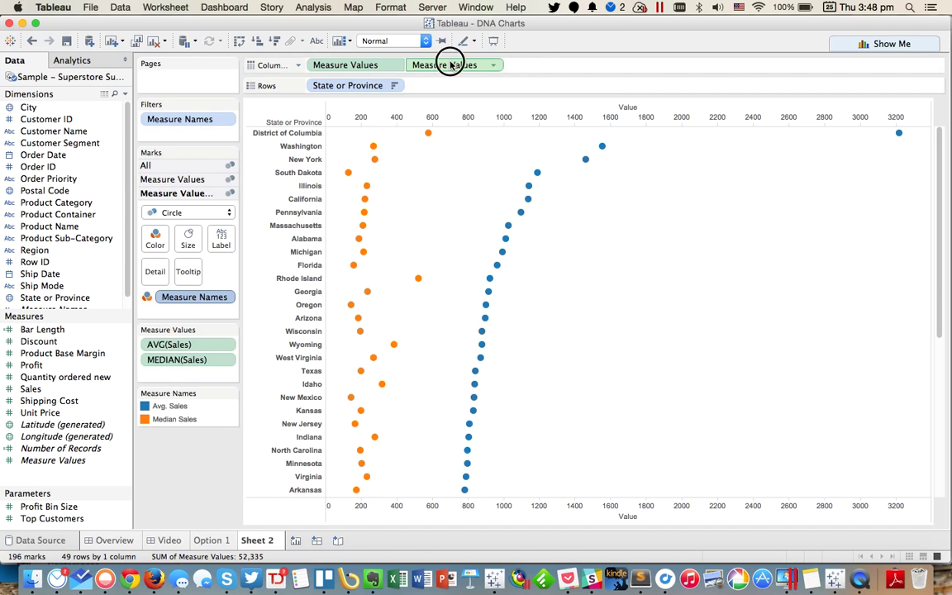
Step: Make the second layer a Line with Measure Names on Path and hide the top axis header
click(173, 213)
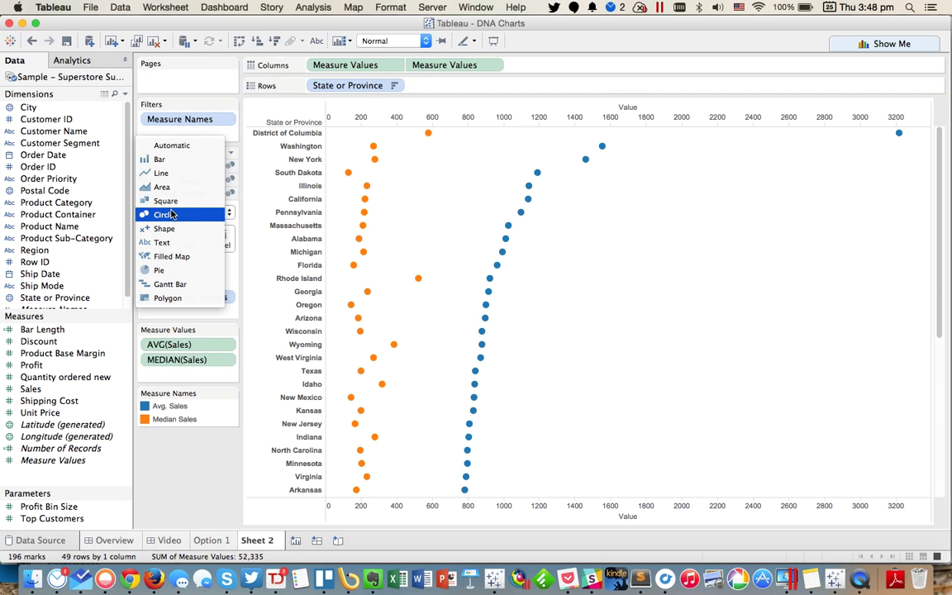
click(169, 173)
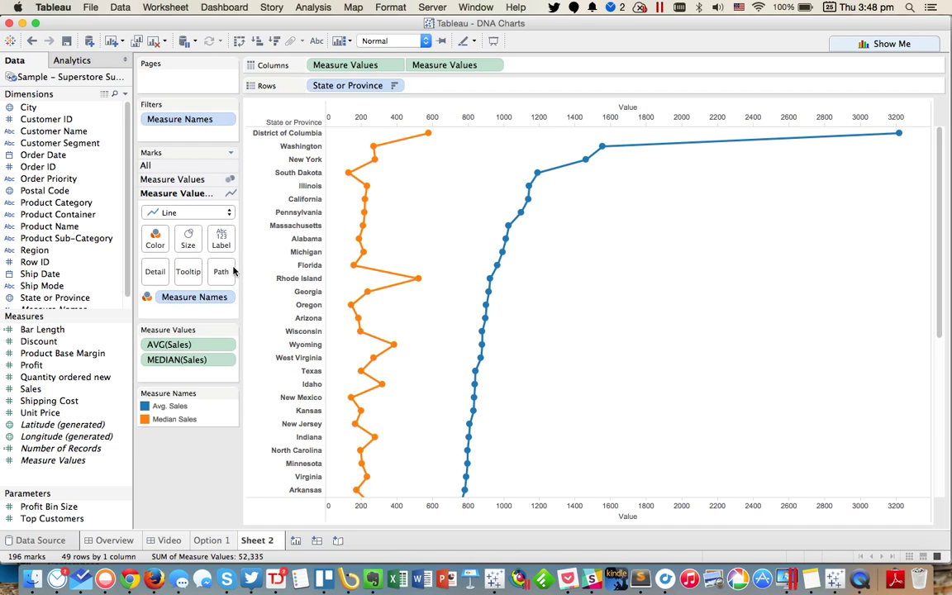
drag(194, 296, 221, 271)
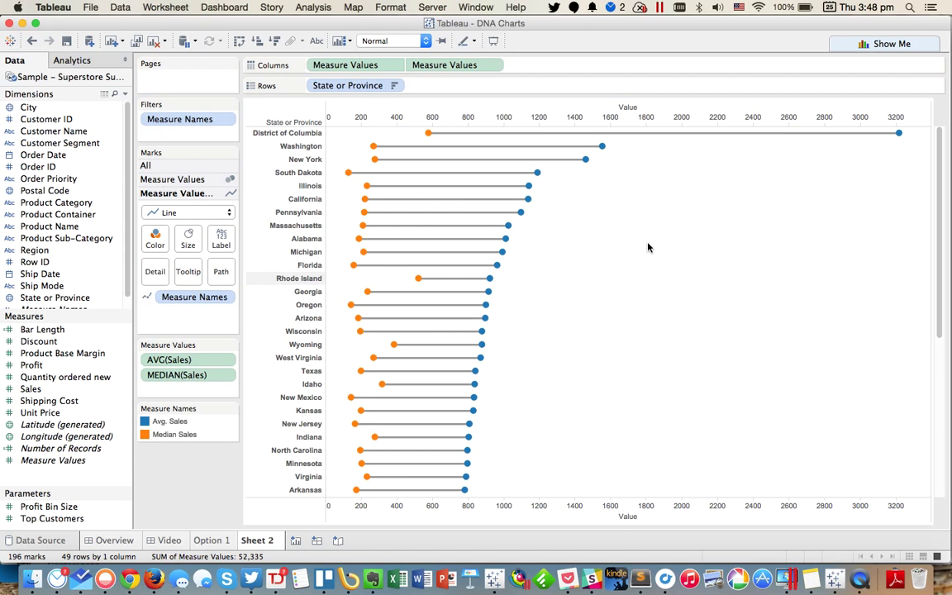
right_click(558, 116)
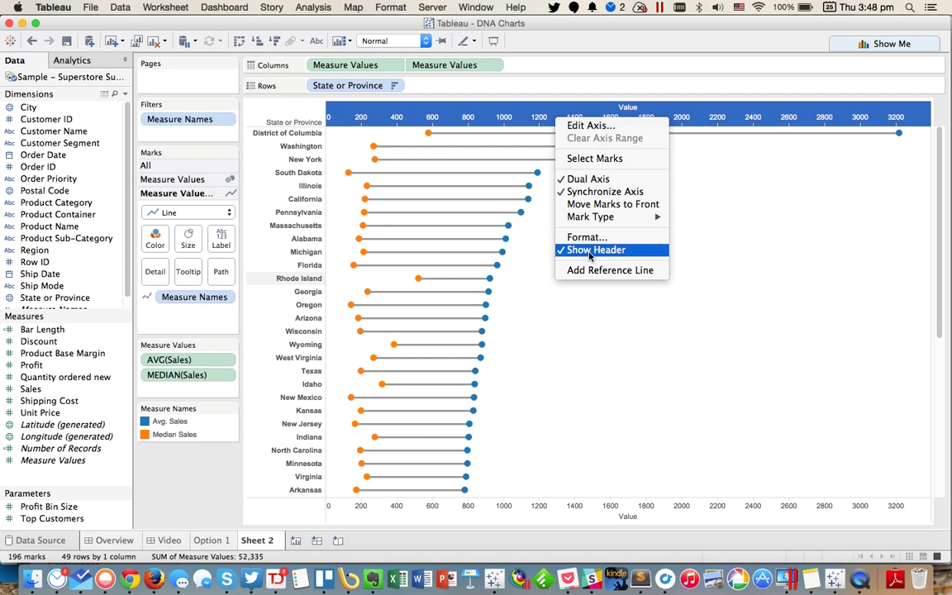
click(623, 252)
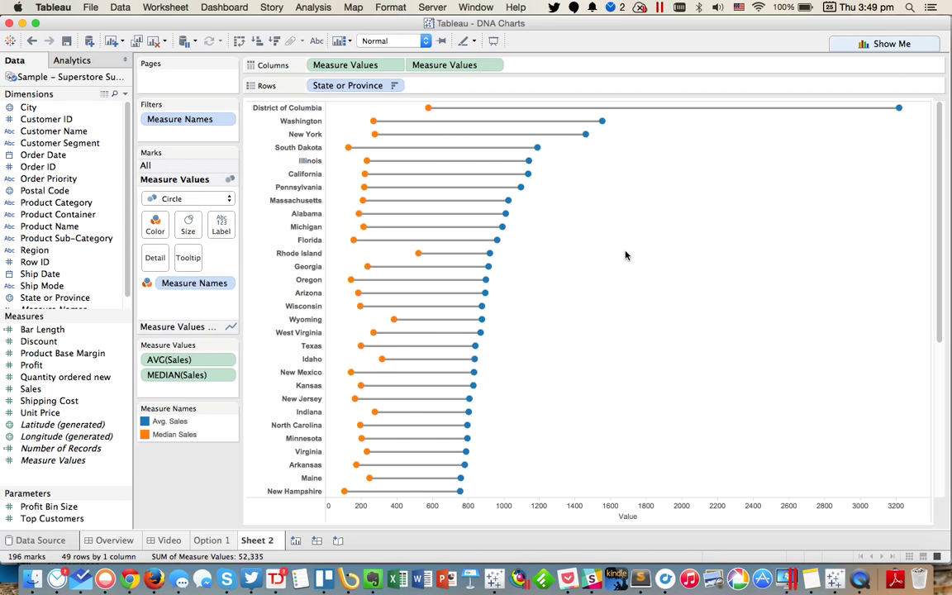
Step: Adjust the circle size and the connecting line thickness
click(189, 224)
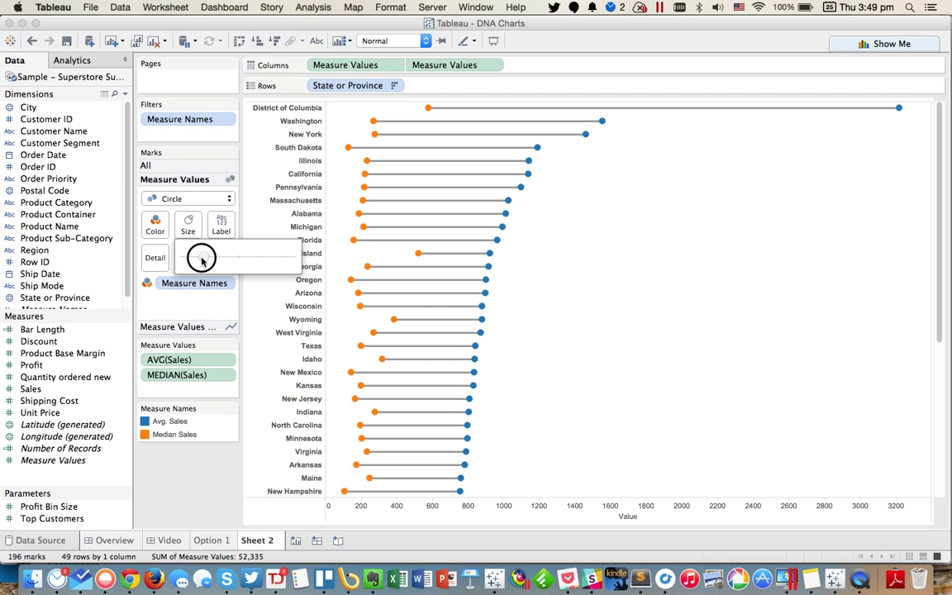
drag(201, 259, 195, 257)
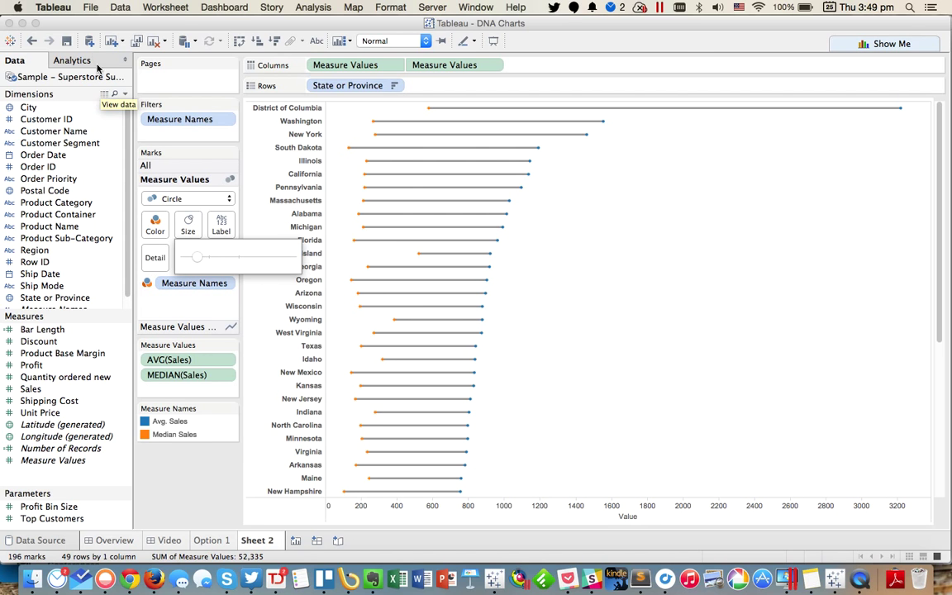
click(185, 327)
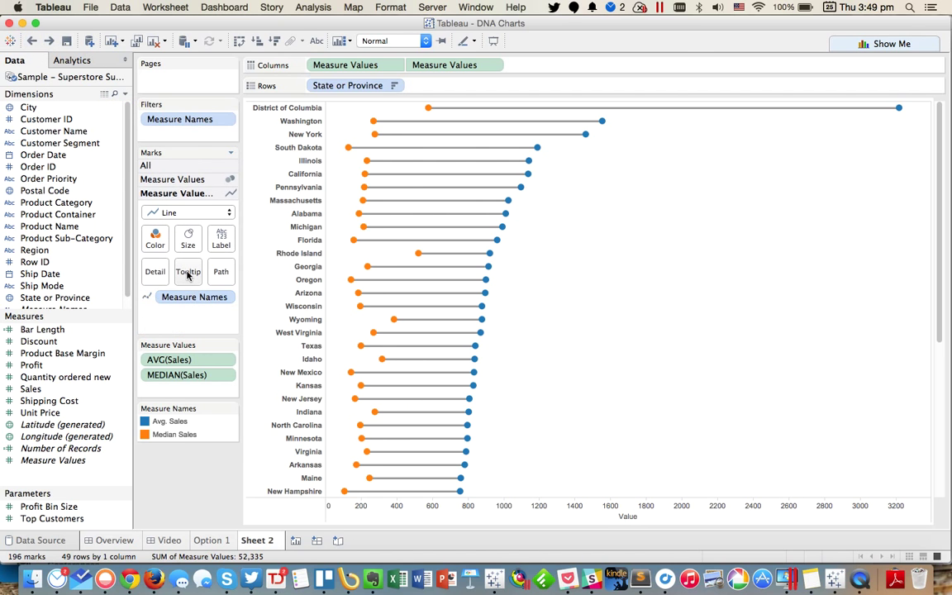
click(187, 238)
click(195, 273)
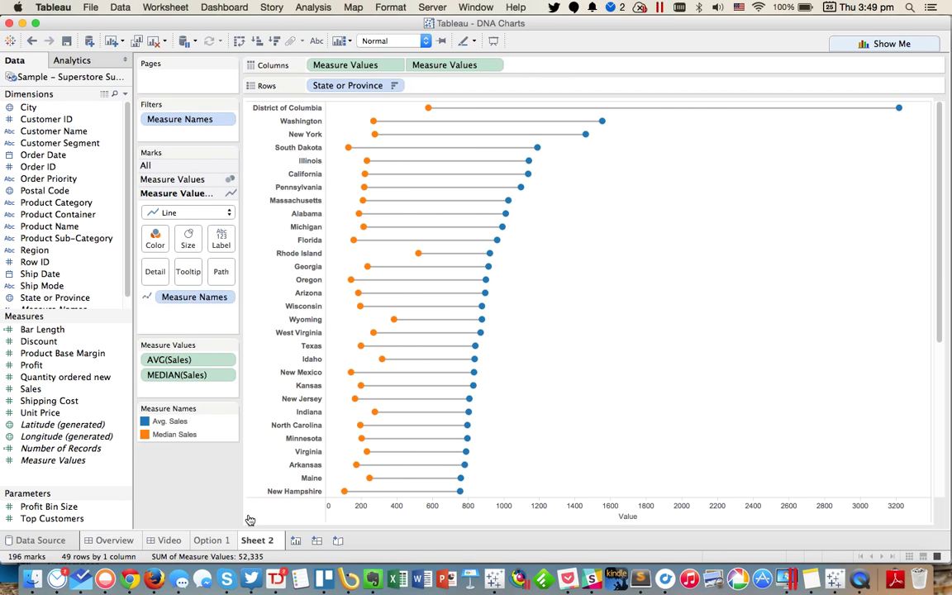
Step: Rename the Sheet 2 tab to 'Option 2'
double_click(265, 542)
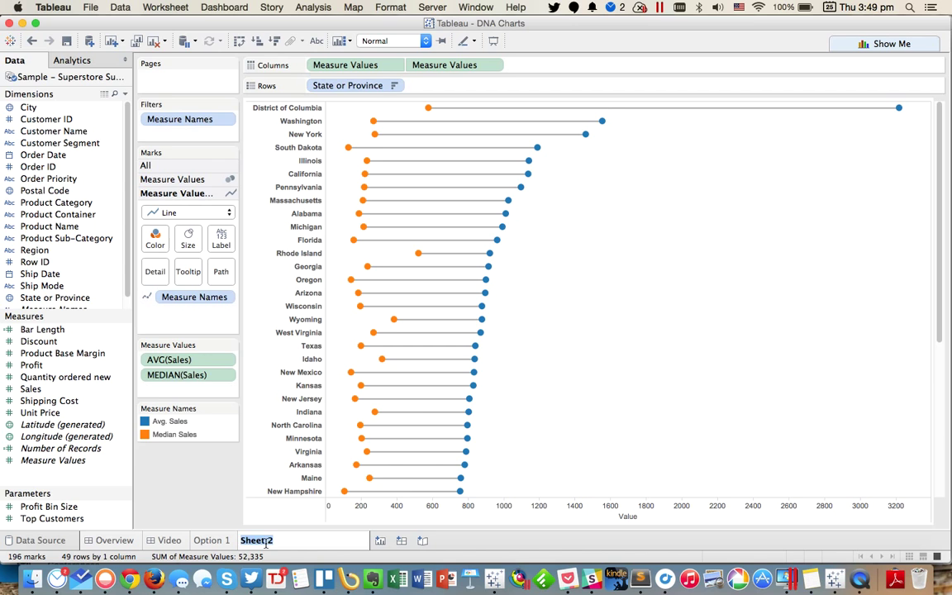
text(Option 2)
key(Return)
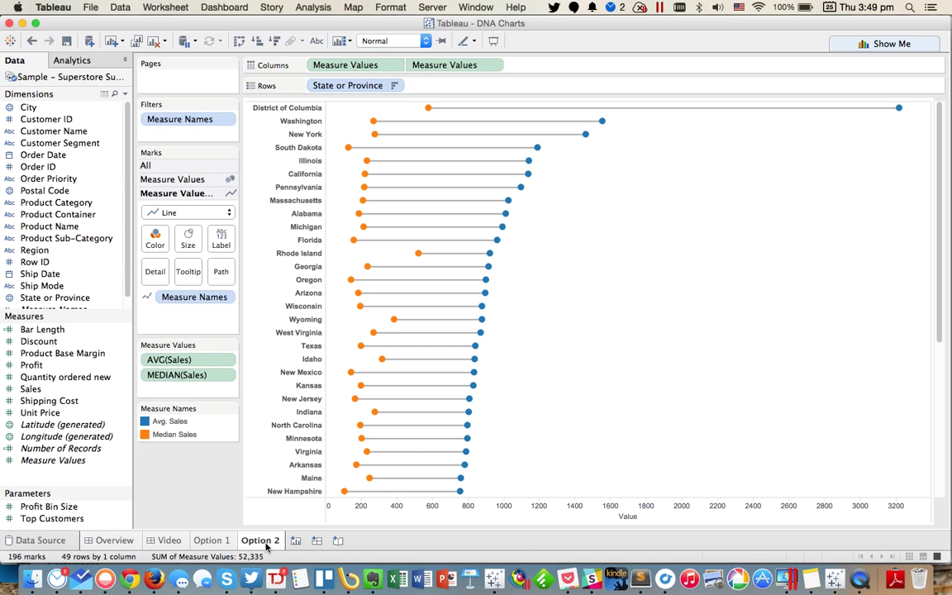